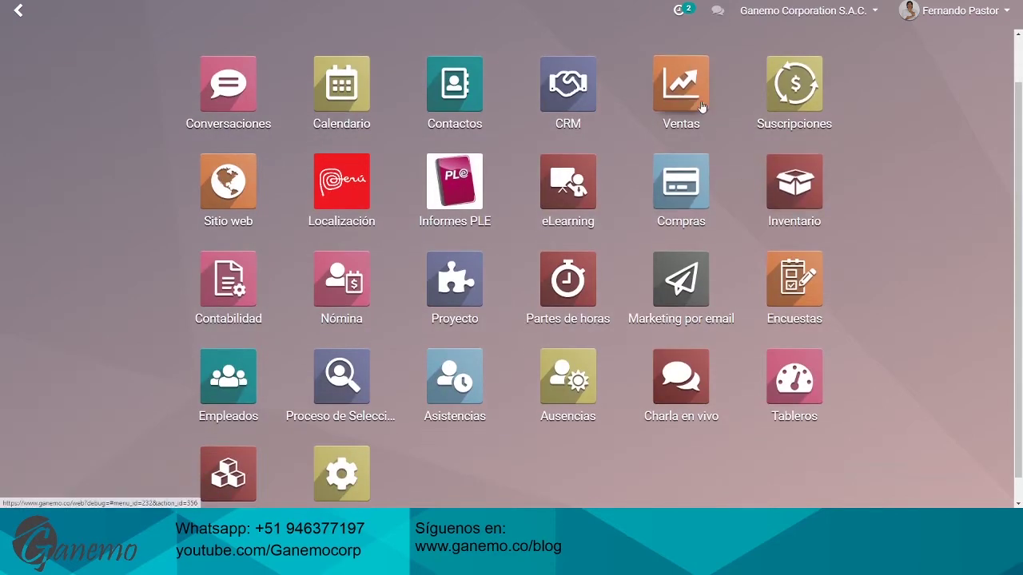
Open the Ventas app and look through its Pedidos, A facturar and Productos menus
left_click(694, 100)
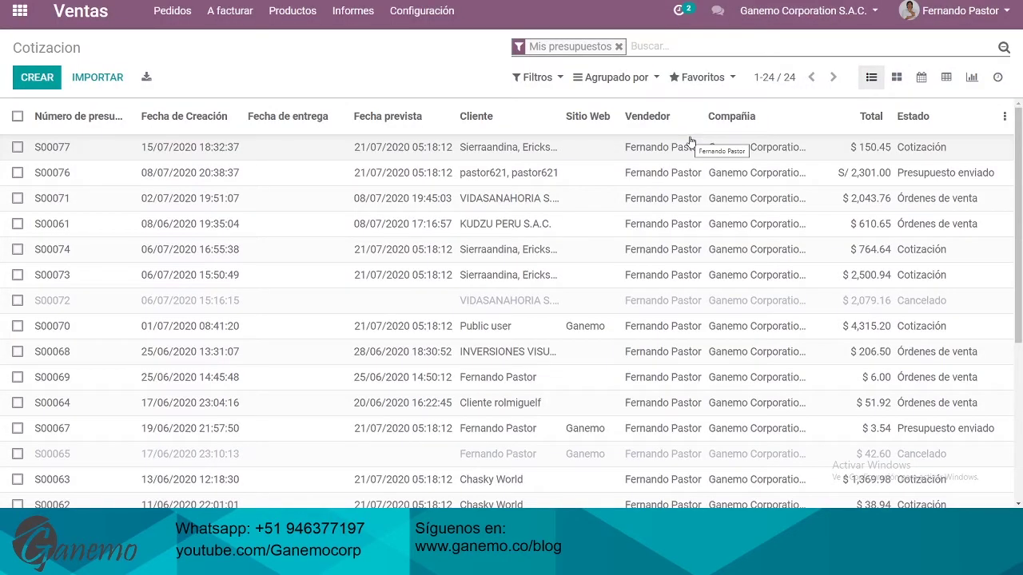
left_click(166, 24)
mouse_move(217, 23)
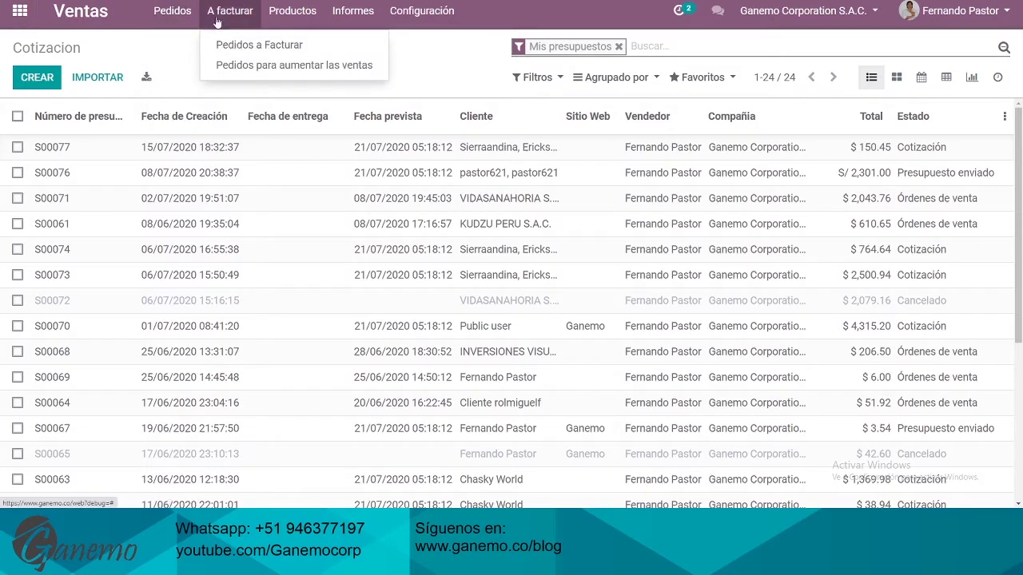
mouse_move(294, 23)
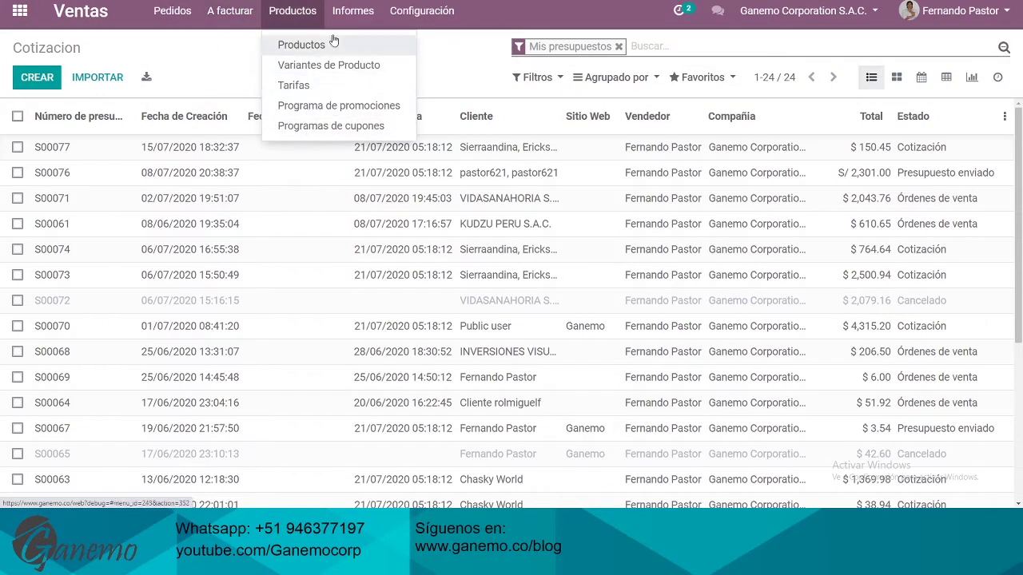
left_click(321, 72)
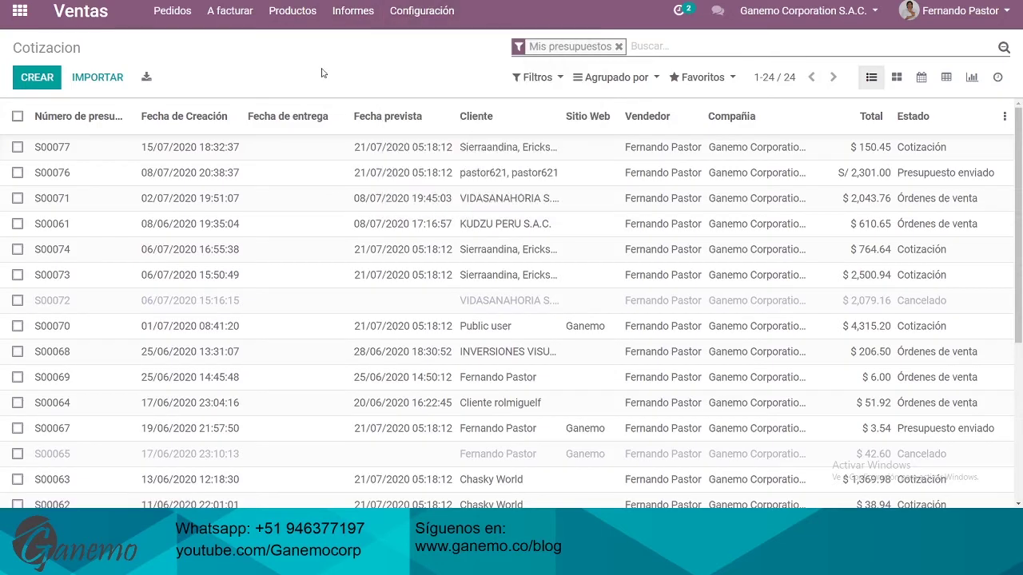
Check the Configuración and other menus, then open the Pedidos > Cotizacion list
left_click(418, 14)
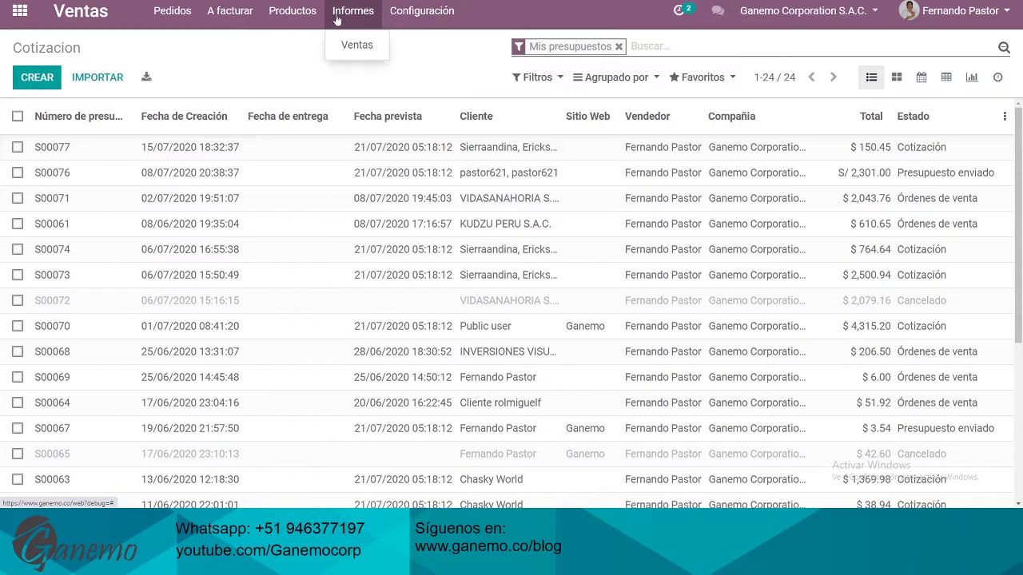
mouse_move(297, 27)
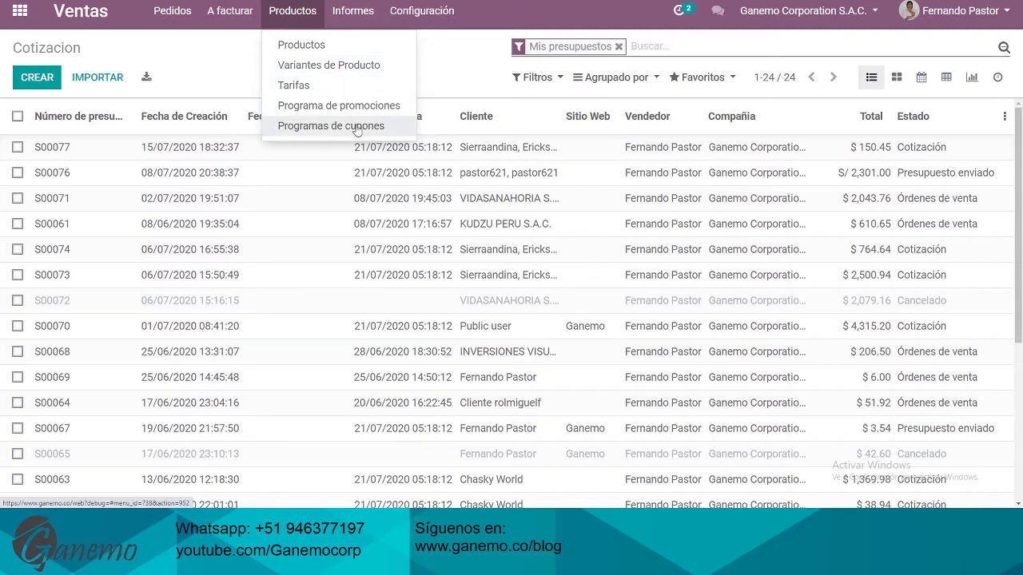
left_click(303, 77)
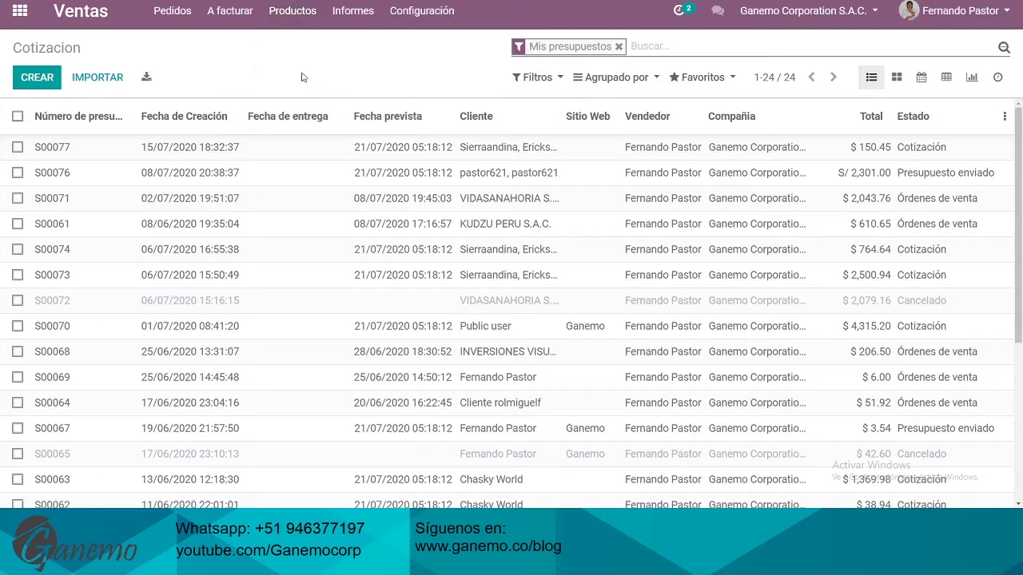
left_click(230, 14)
left_click(286, 8)
left_click(431, 10)
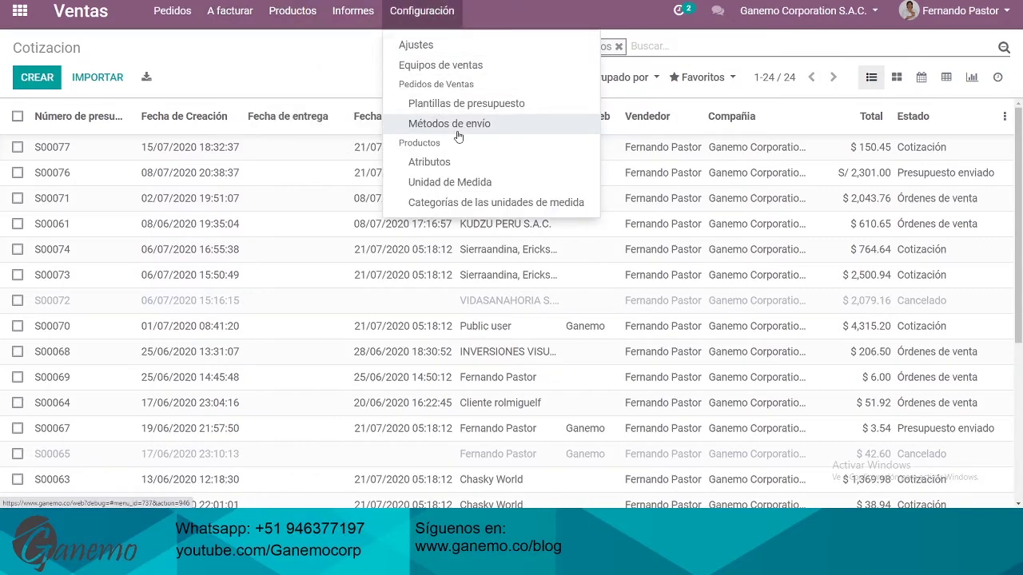
left_click(361, 86)
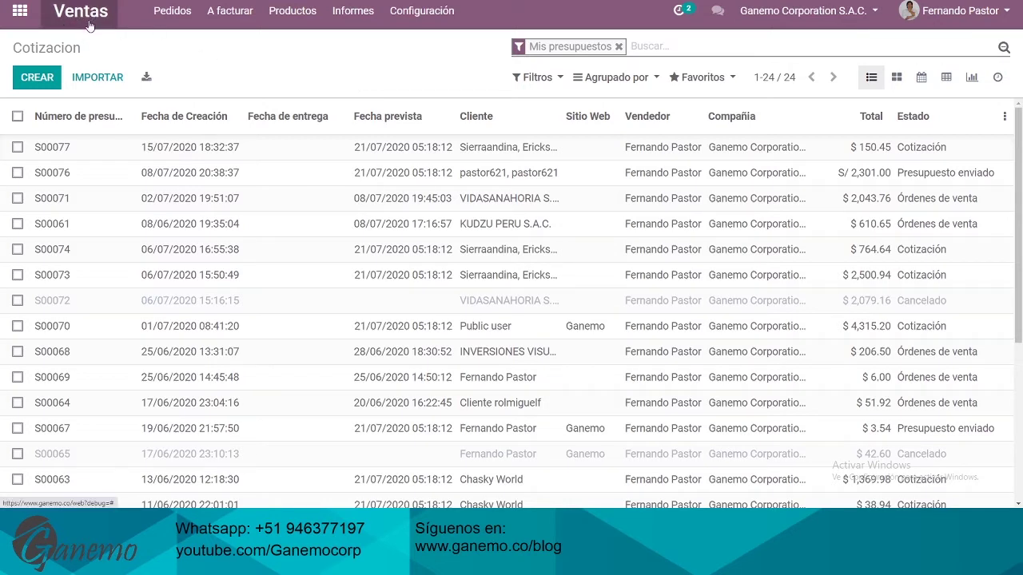
left_click(174, 12)
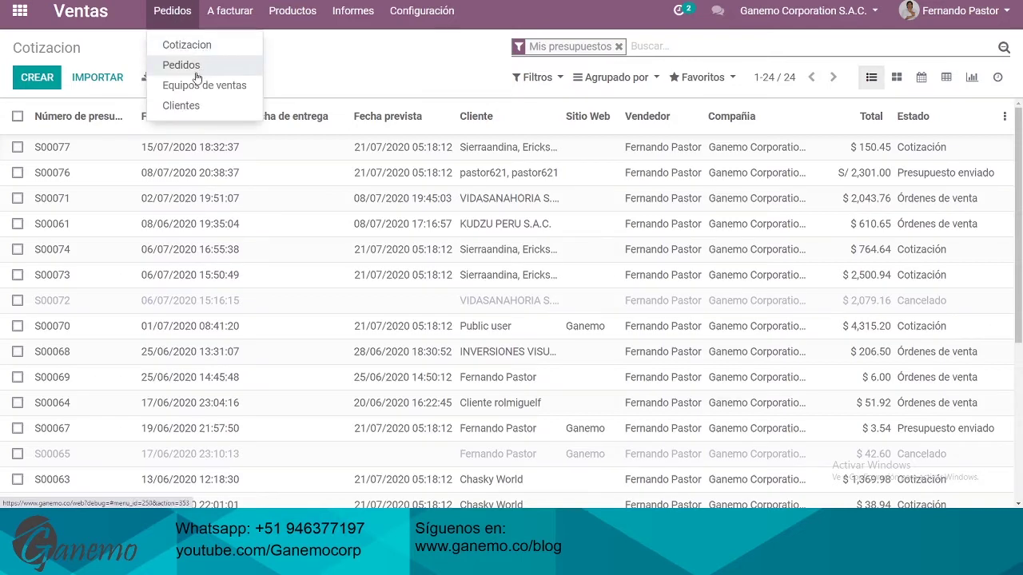
left_click(199, 46)
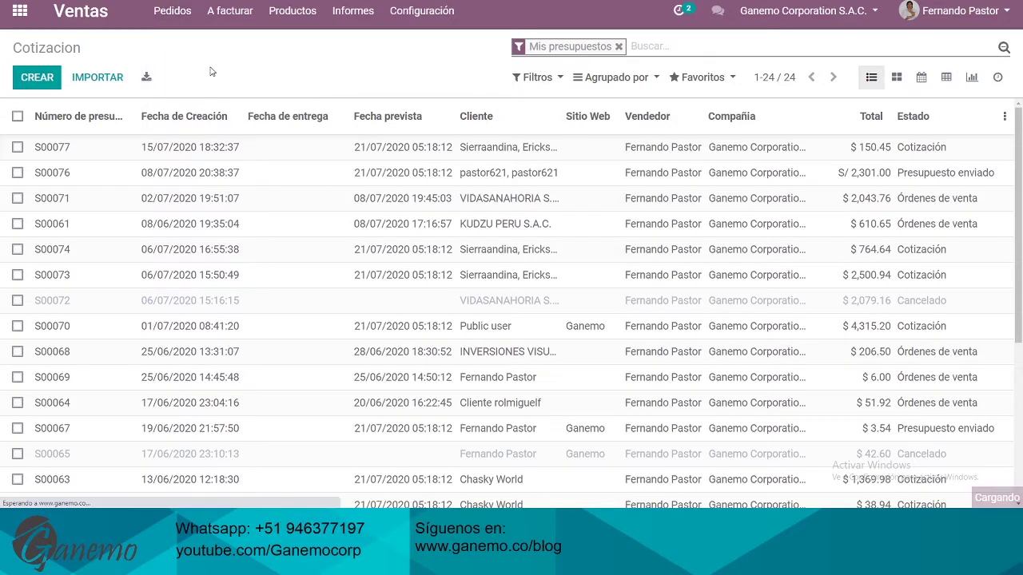
Create a new quotation and pick the first customer matching 'corp'
left_click(48, 77)
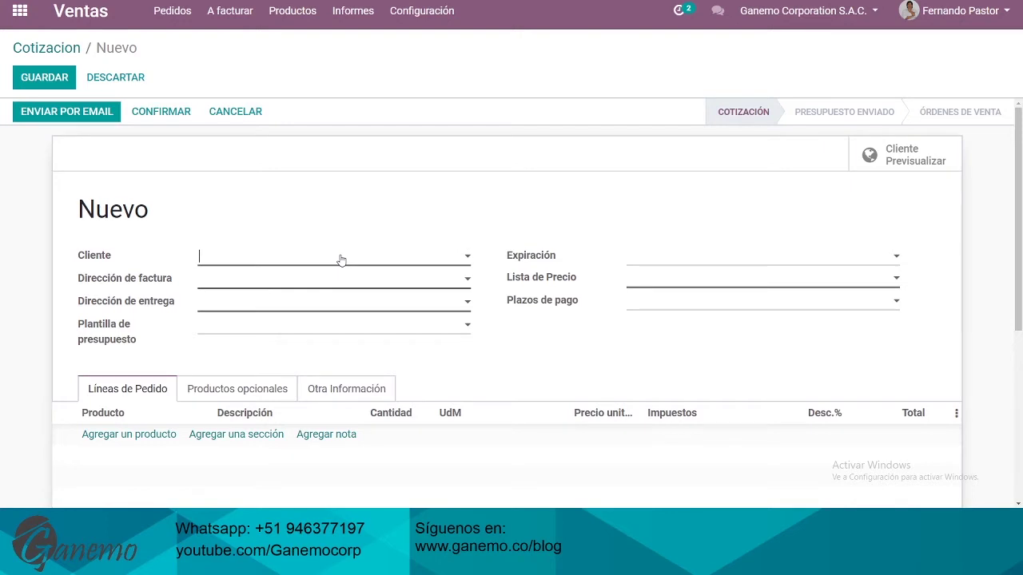
scroll(504, 229, "down", 2)
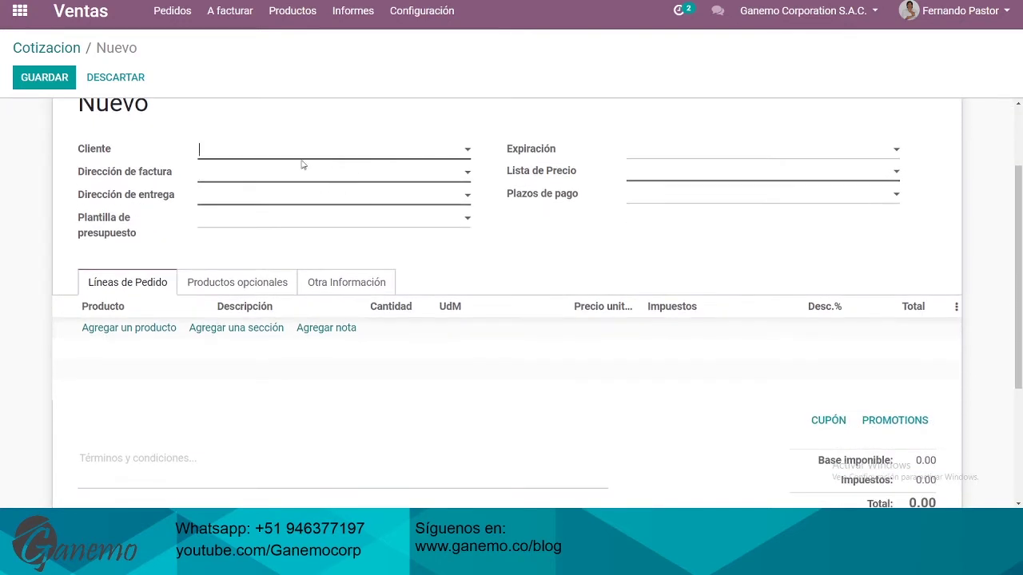
type("corp")
key("Return")
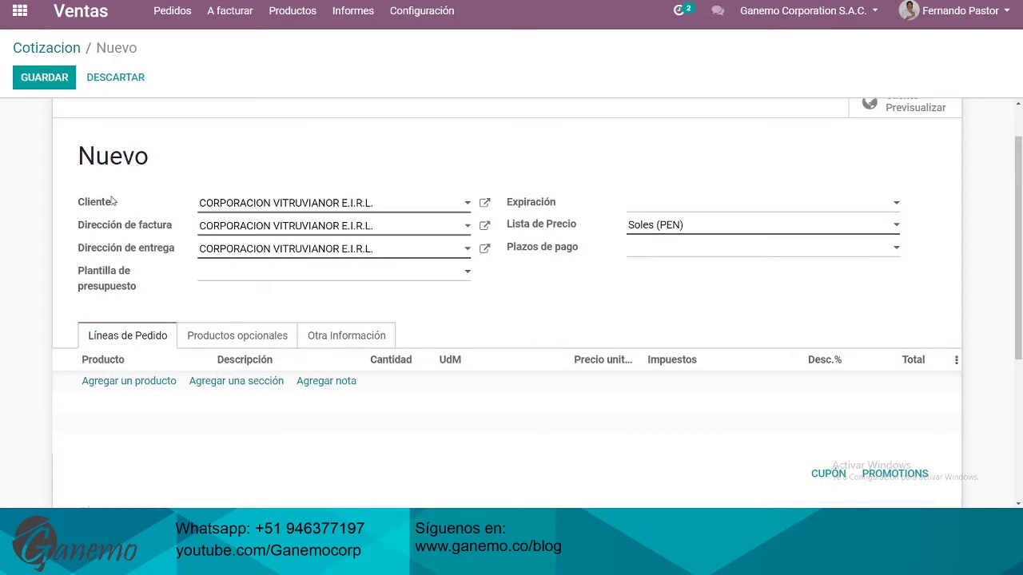
scroll(124, 207, "up", 1)
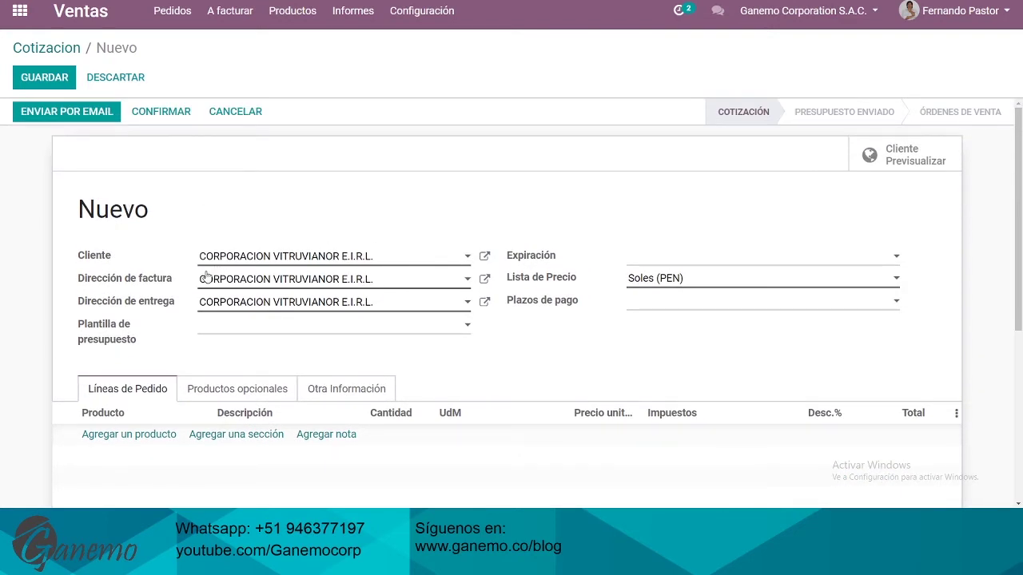
scroll(172, 286, "down", 2)
left_click_drag(78, 153, 104, 153)
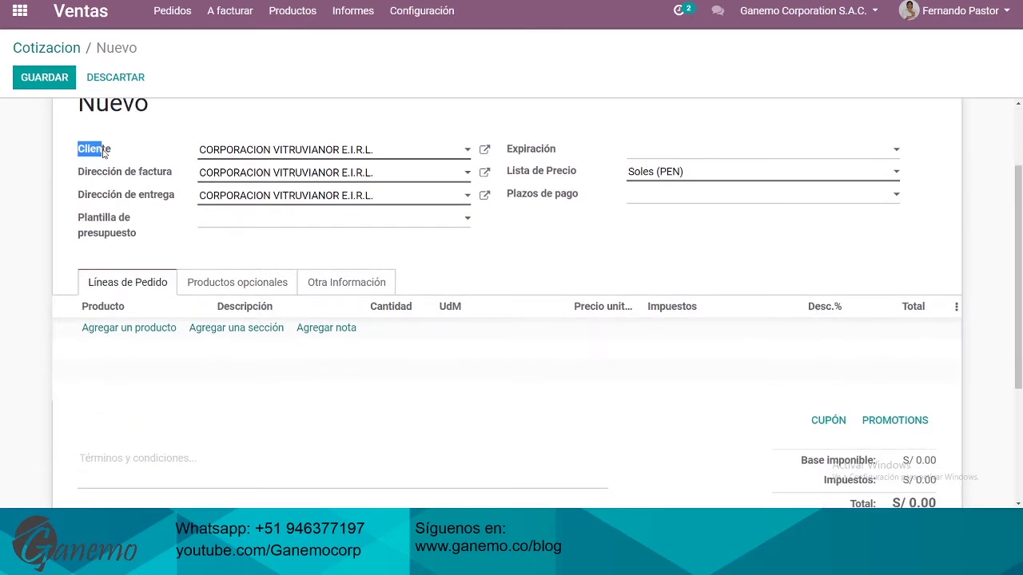
left_click(117, 155)
Replace the customer with CORPORACION KHRONOS SAC, first trying its tax number, then searching 'corpo'
left_click_drag(382, 158, 175, 165)
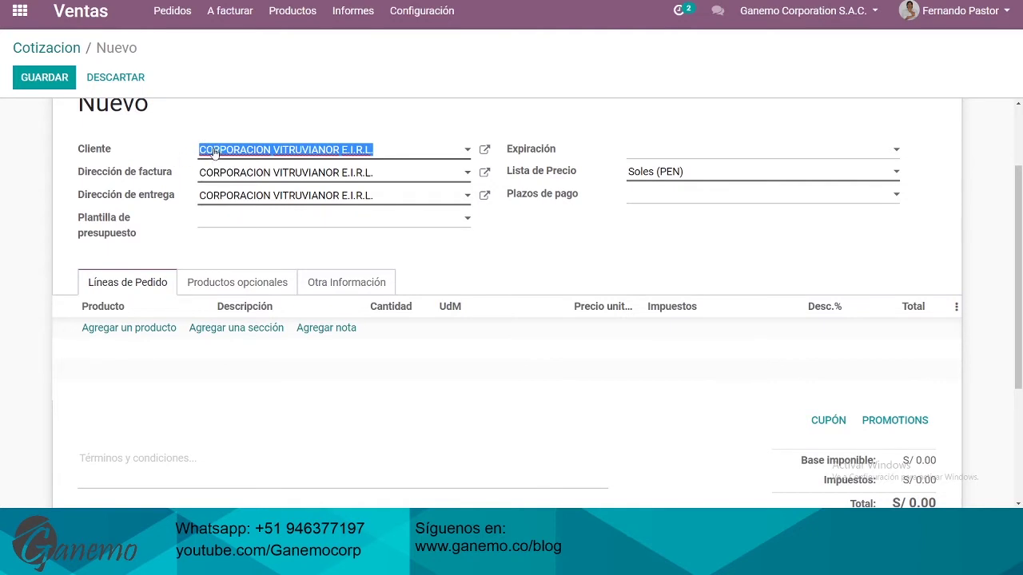
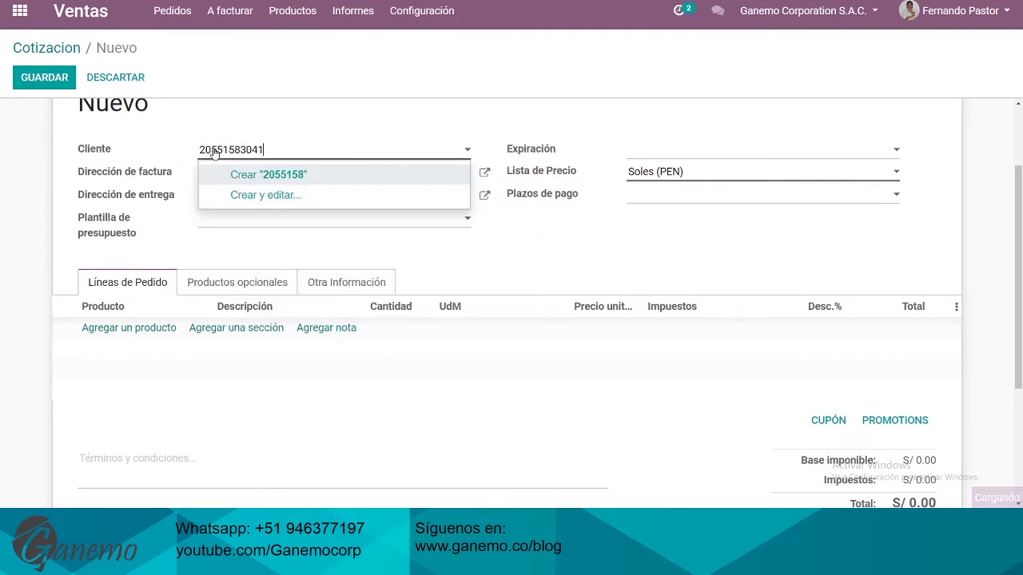
double_click(214, 152)
type("corpo")
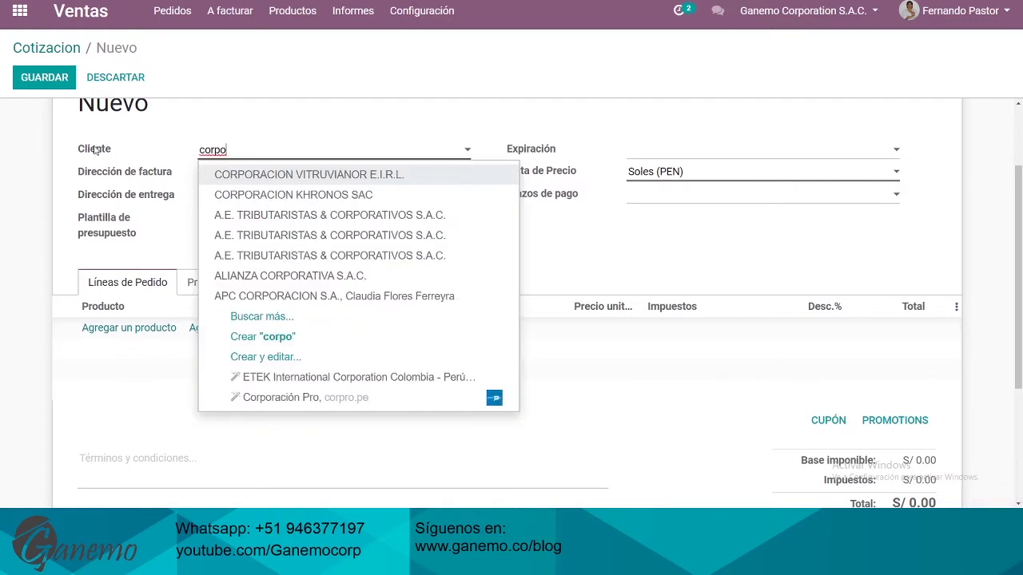
key("Down")
key("Return")
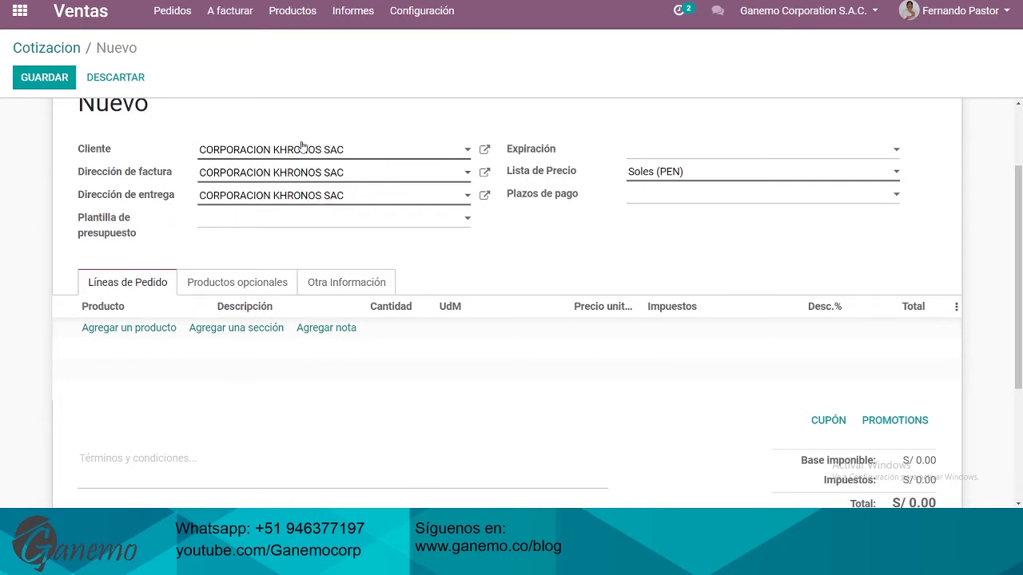
left_click_drag(85, 151, 122, 155)
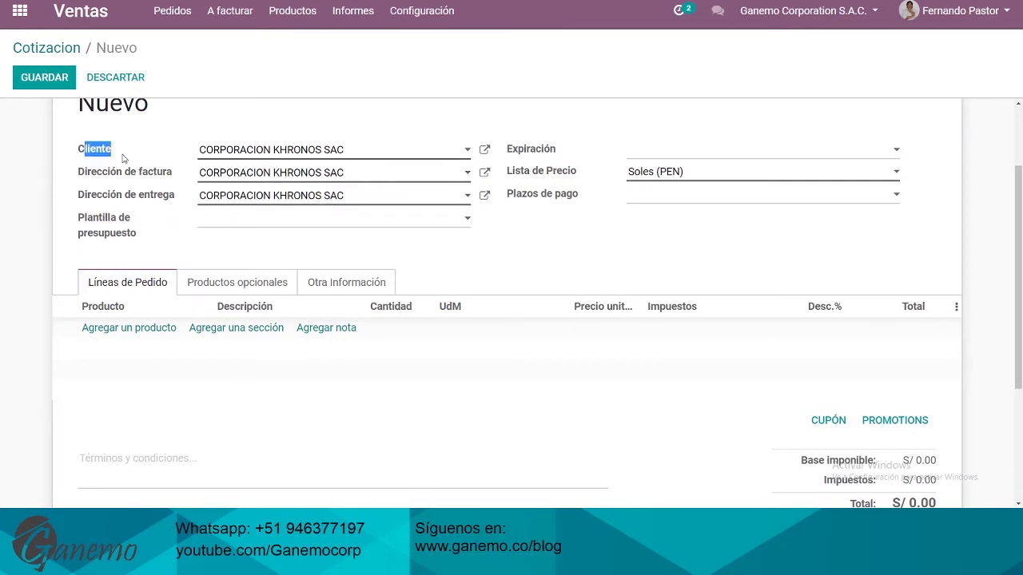
Apply the Campaña De Facturación Electrónica Odoo 2020 template and review the lines it adds
left_click(238, 221)
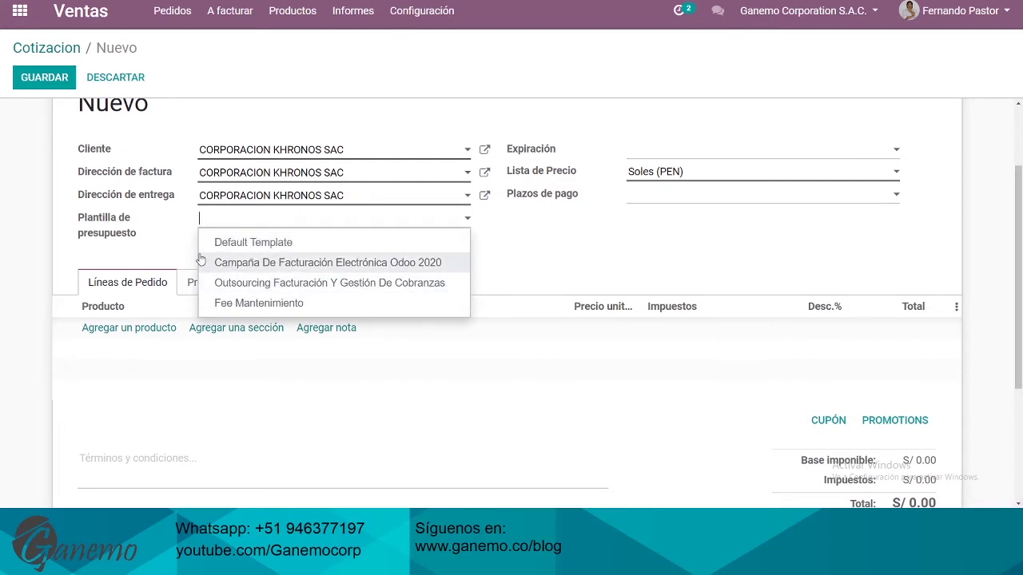
left_click(268, 270)
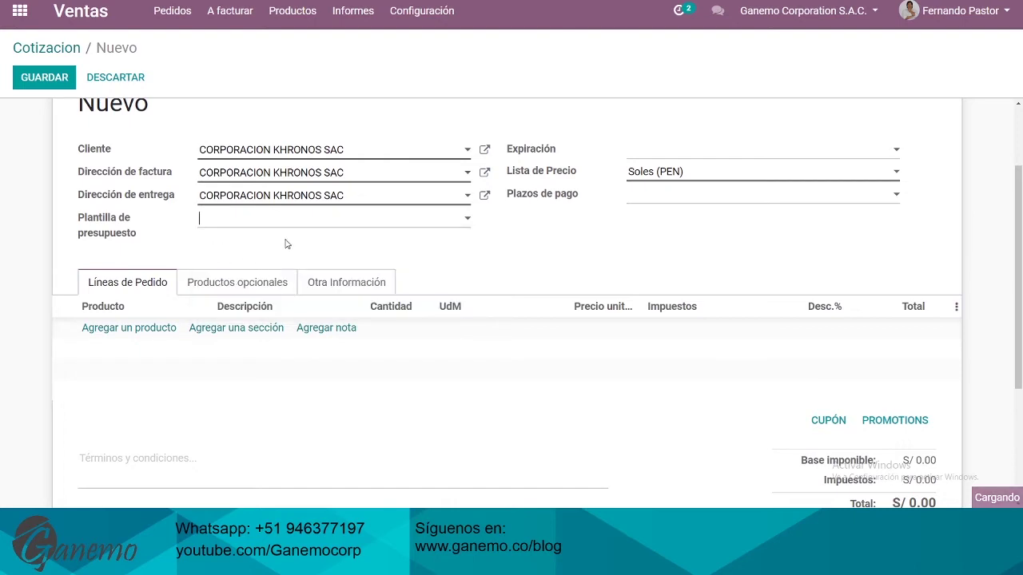
scroll(437, 230, "down", 1)
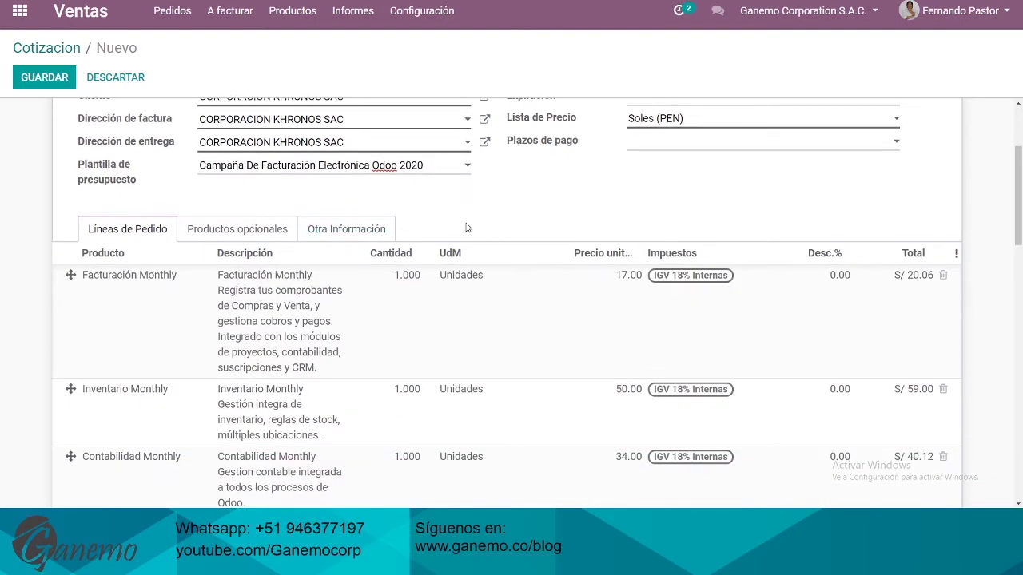
scroll(467, 227, "down", 8)
scroll(408, 232, "up", 2)
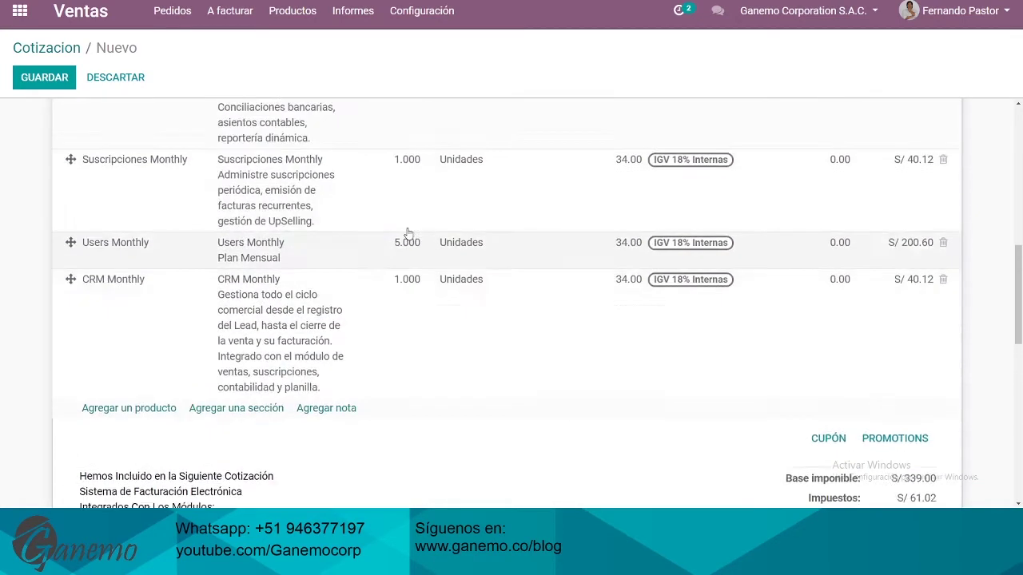
scroll(391, 233, "up", 6)
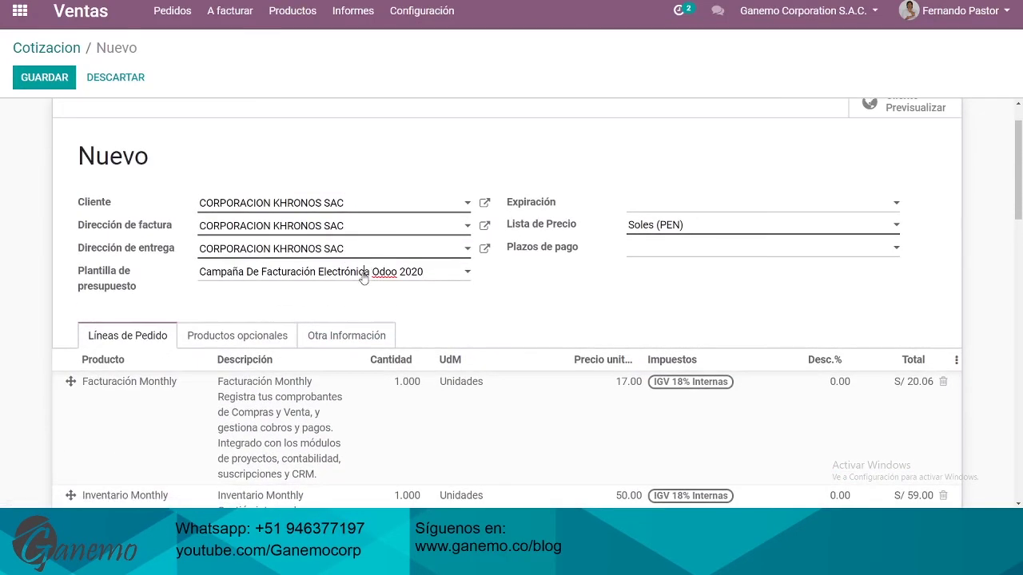
left_click(363, 277)
key("Escape")
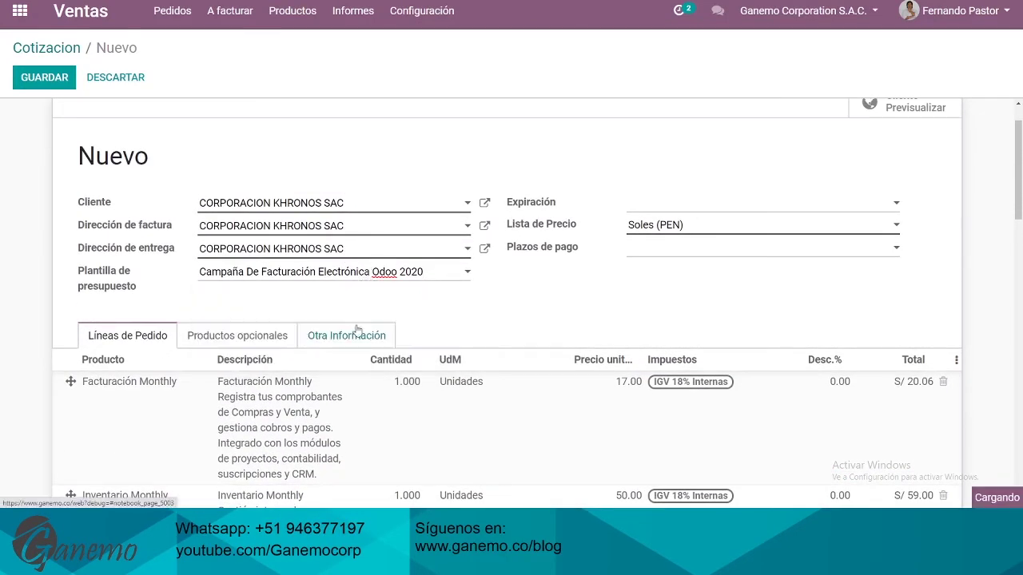
scroll(483, 284, "down", 5)
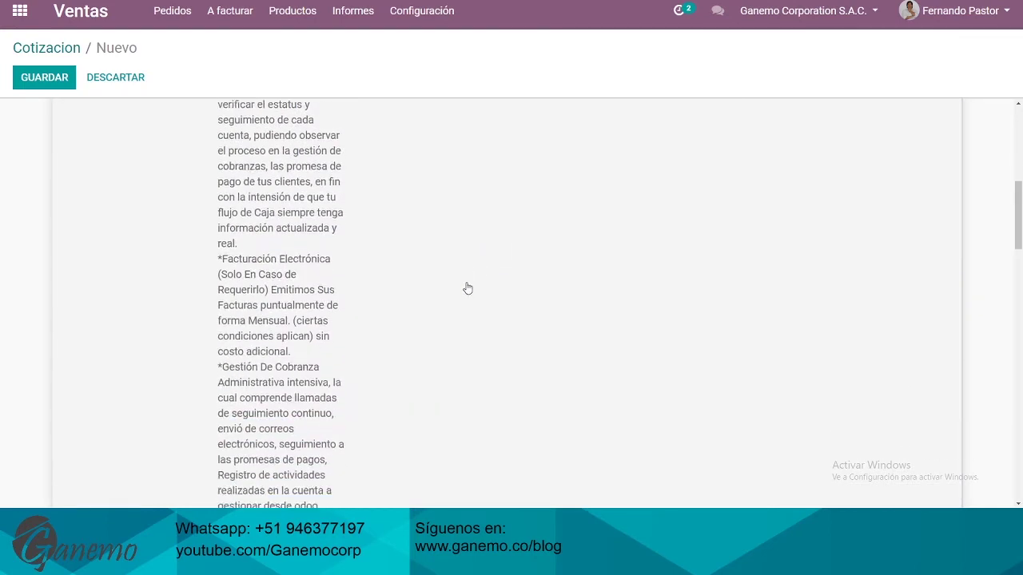
scroll(467, 288, "up", 8)
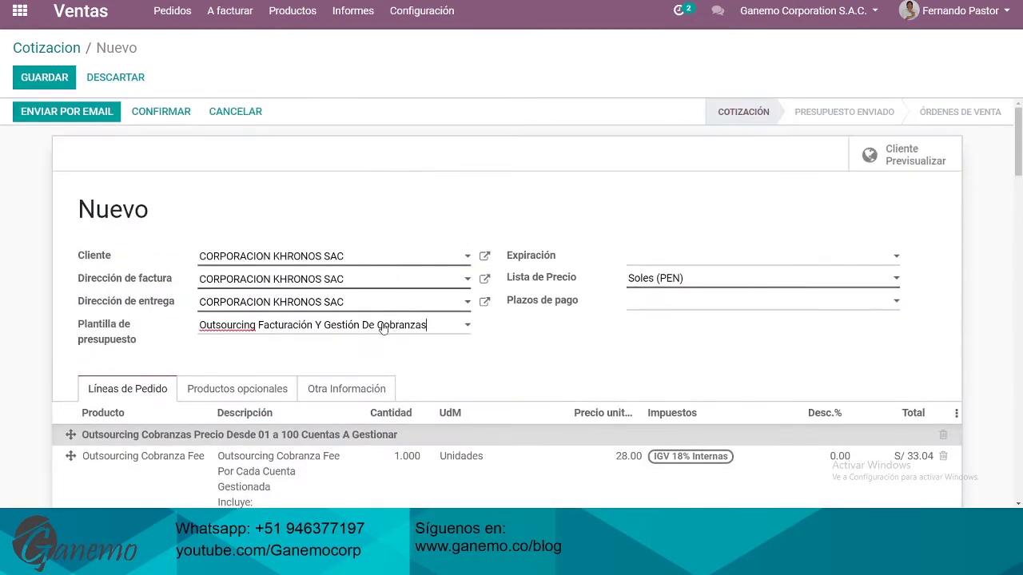
Switch the template to Fee Mantenimiento, then to Default Template, leaving no order lines
left_click(384, 329)
left_click(539, 355)
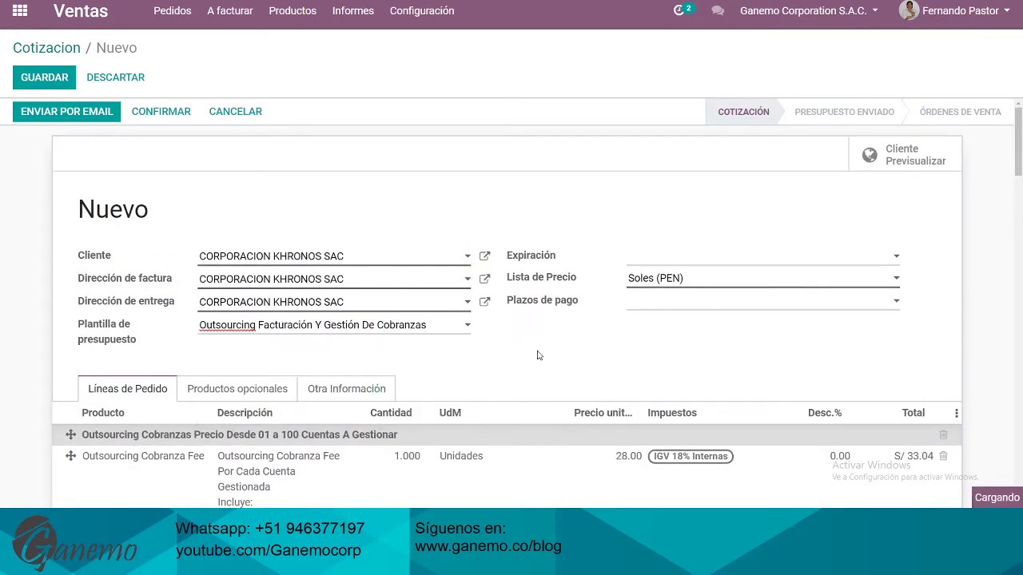
scroll(549, 335, "down", 15)
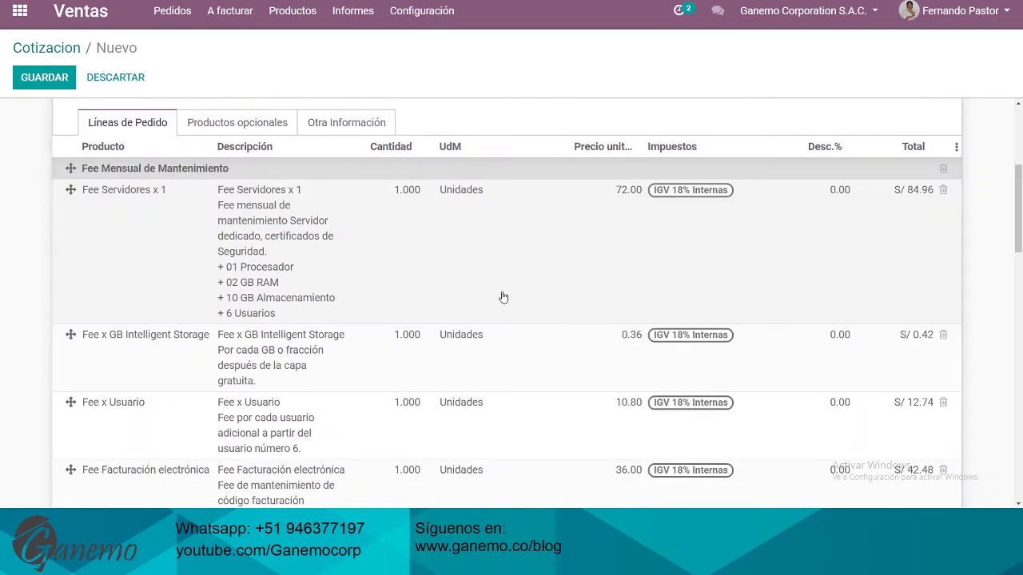
scroll(375, 281, "down", 2)
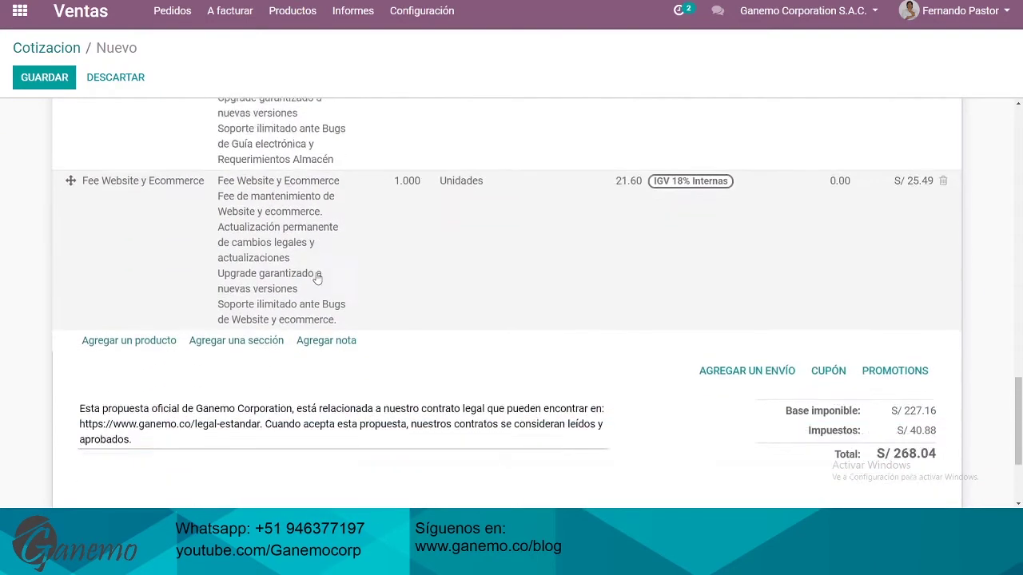
scroll(317, 276, "up", 15)
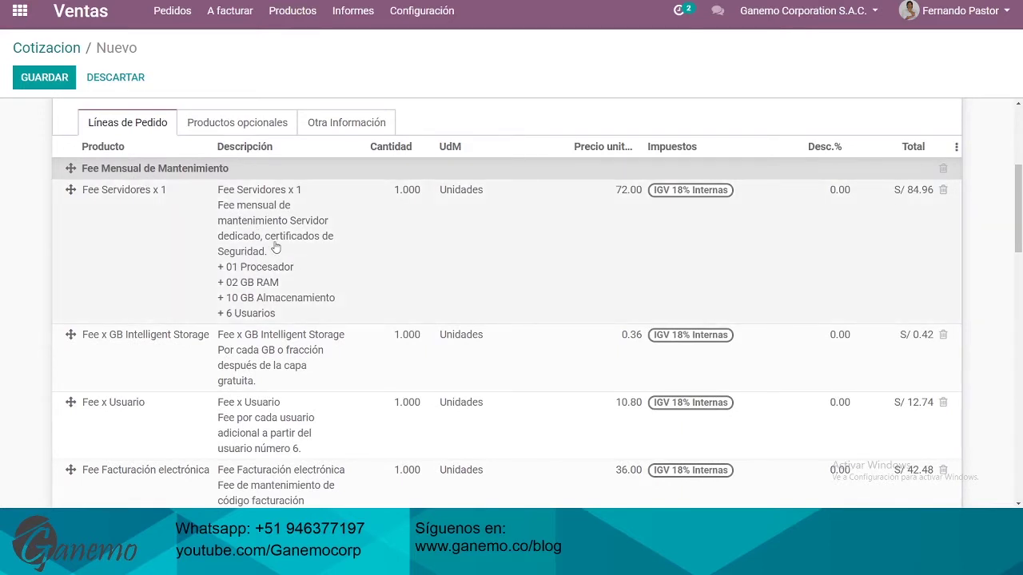
scroll(318, 255, "up", 3)
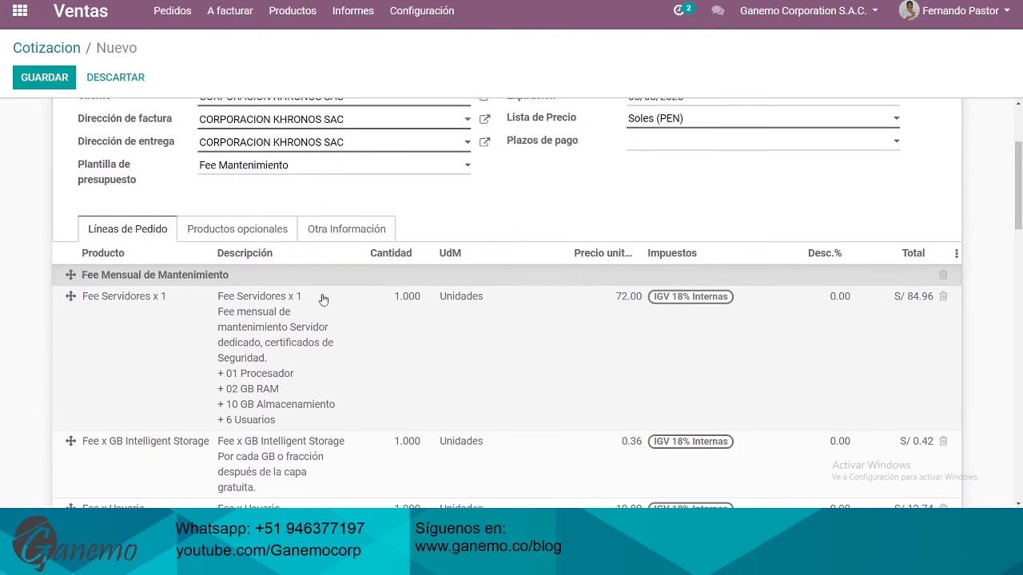
scroll(322, 288, "up", 2)
left_click(291, 218)
left_click(287, 242)
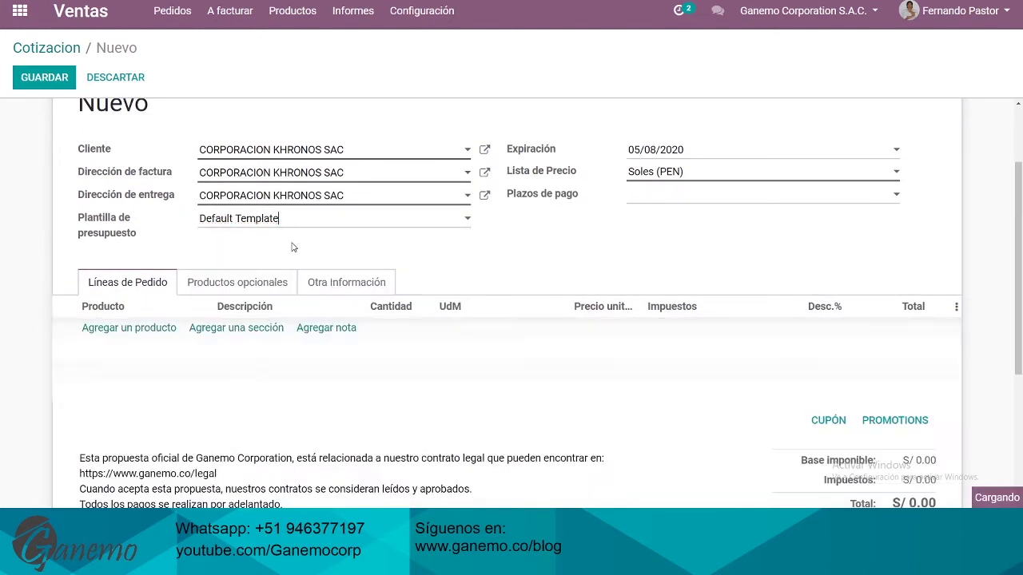
scroll(322, 223, "up", 3)
left_click_drag(524, 256, 637, 253)
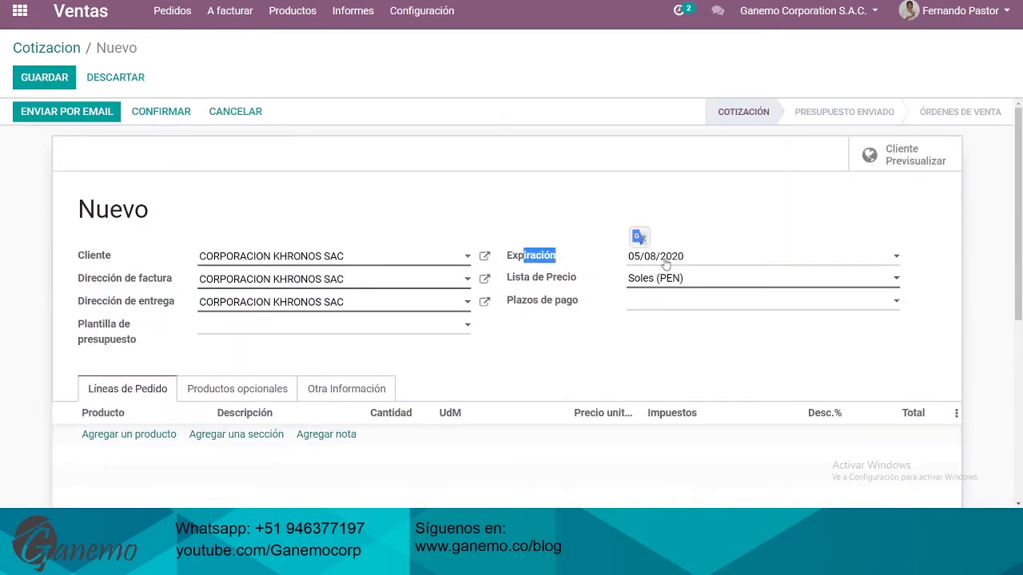
Change the price list to Dólares (USD) and the payment terms to 45 Días
left_click(566, 296)
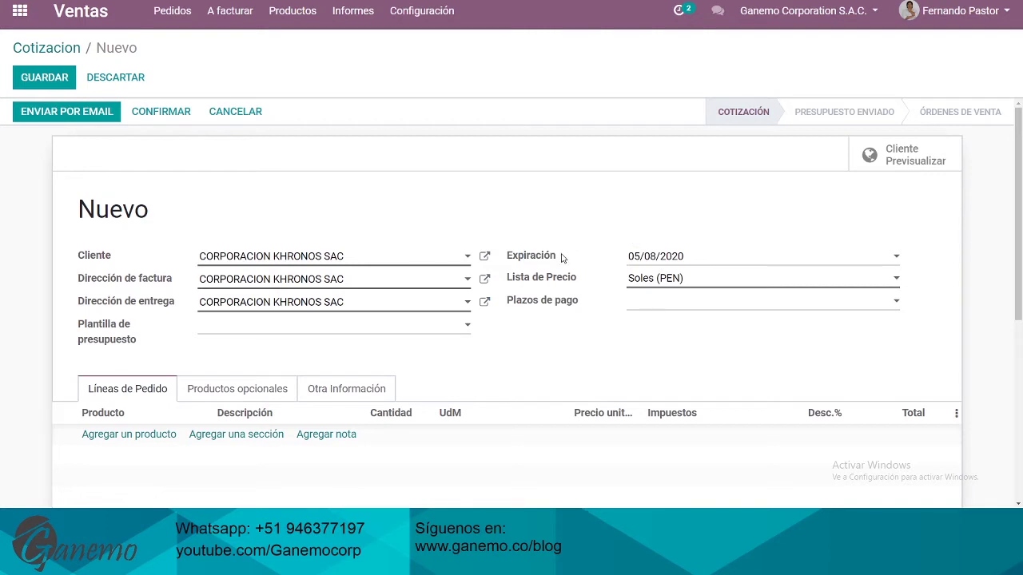
left_click(668, 281)
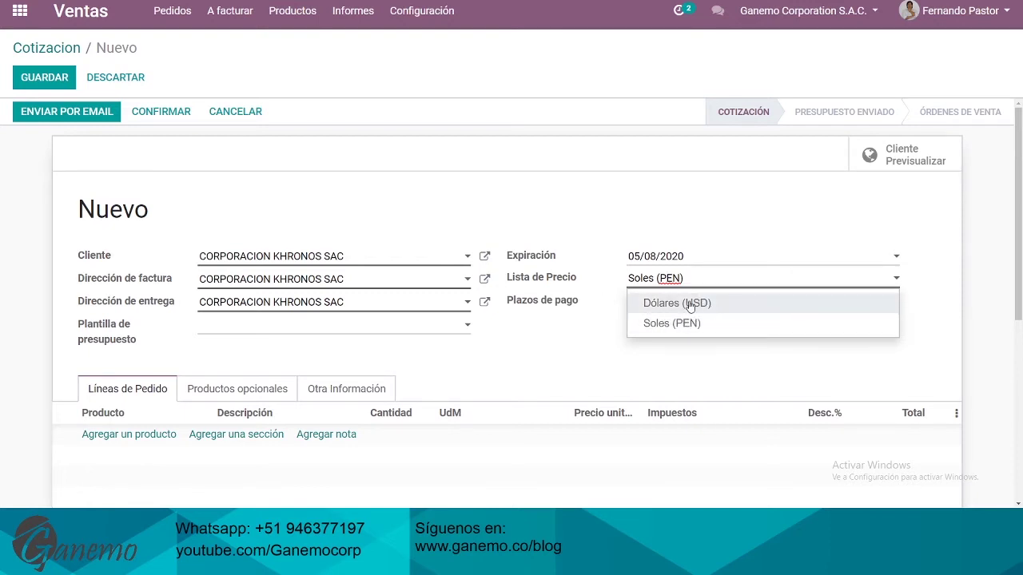
left_click(692, 305)
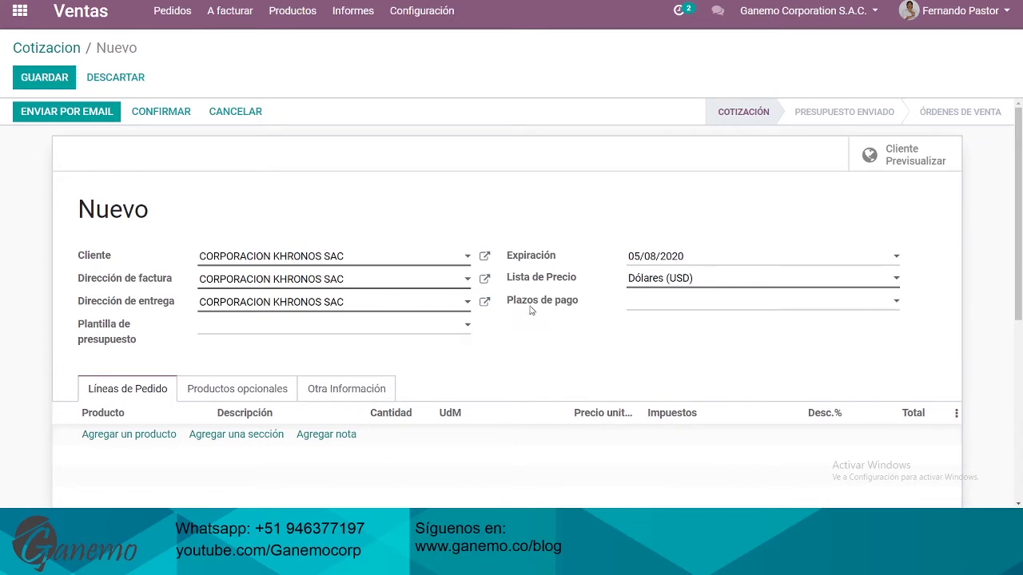
left_click(657, 308)
left_click(681, 336)
left_click(692, 298)
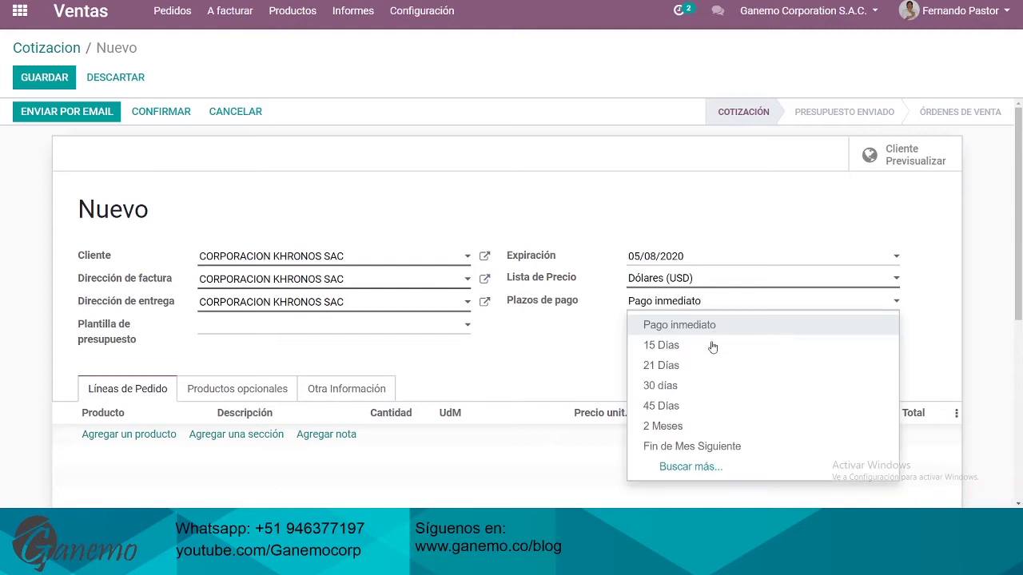
left_click(664, 407)
scroll(632, 367, "down", 3)
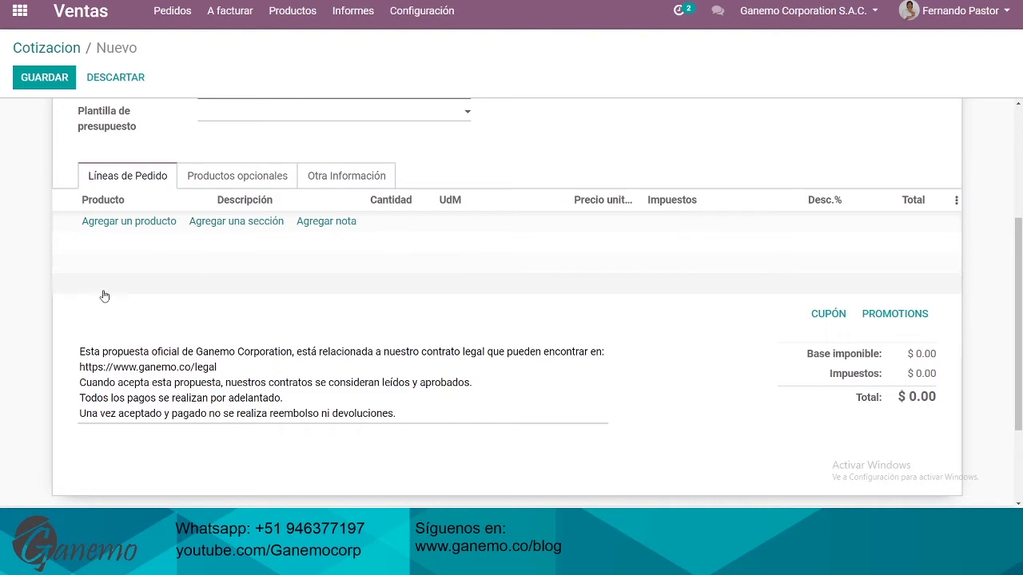
Add an Outsourcing Contable R.G. Start line, found by searching 'contab', priced at 1200
left_click(128, 221)
type("con")
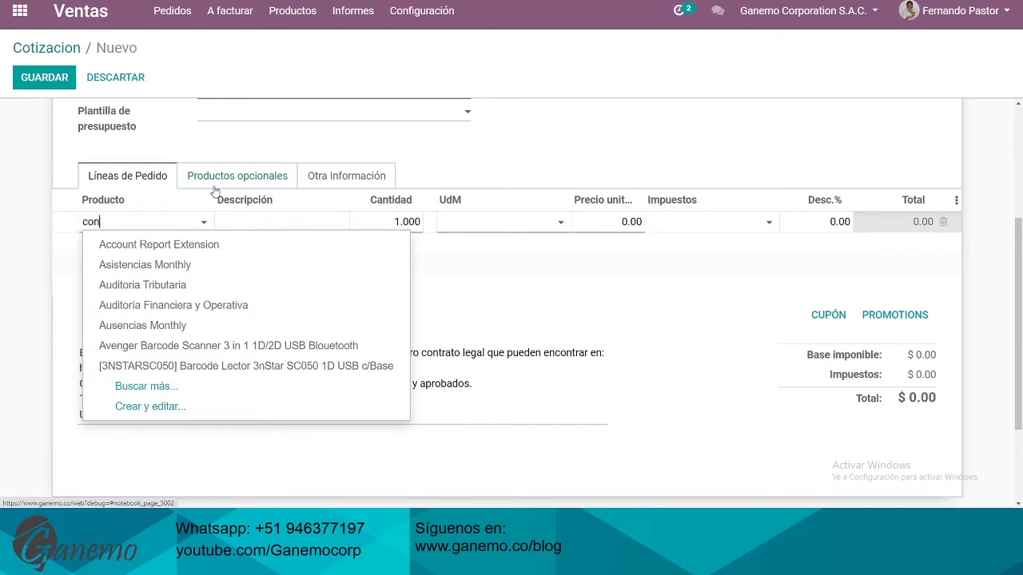
type("table")
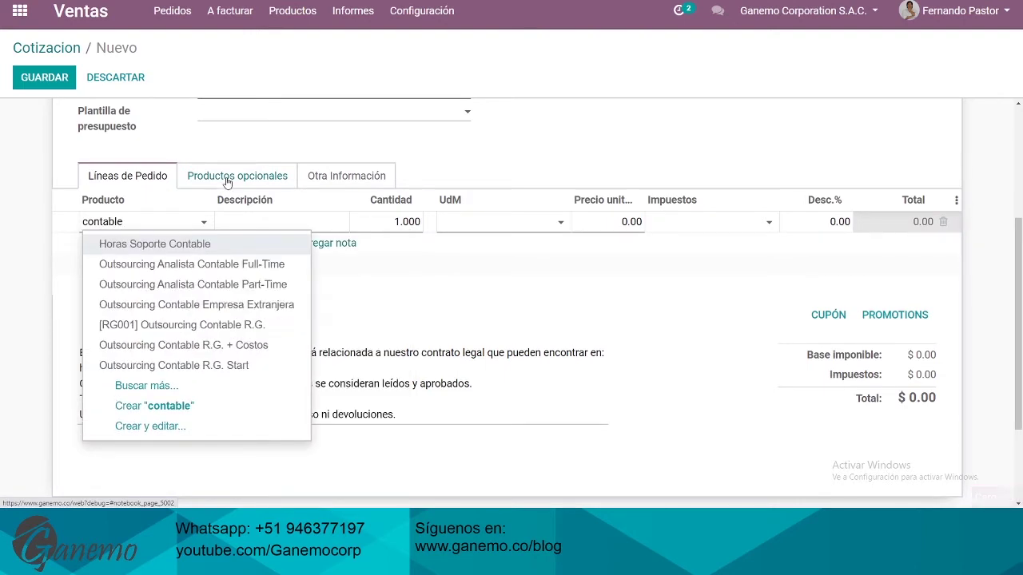
left_click(230, 367)
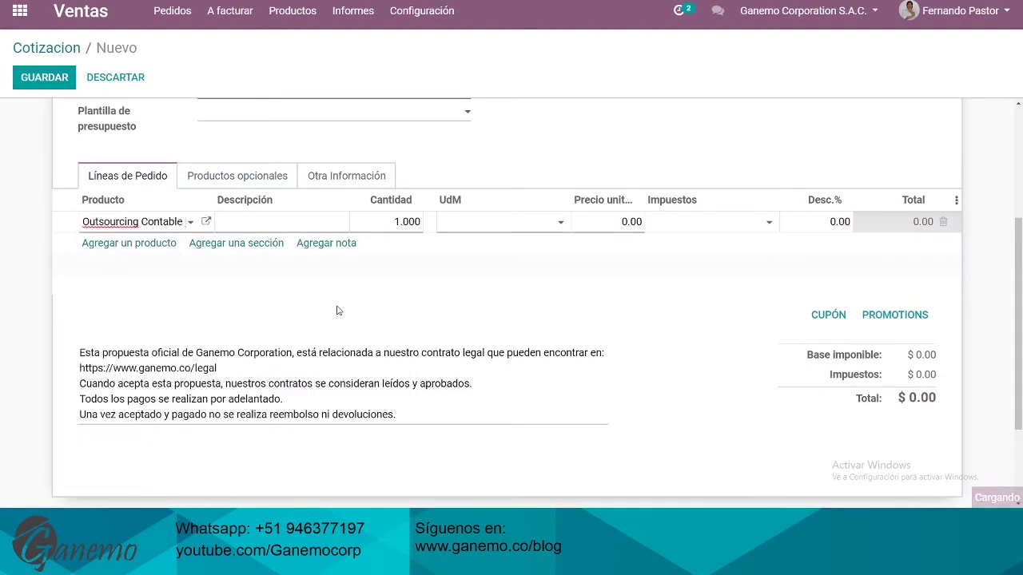
left_click(635, 288)
type("1200")
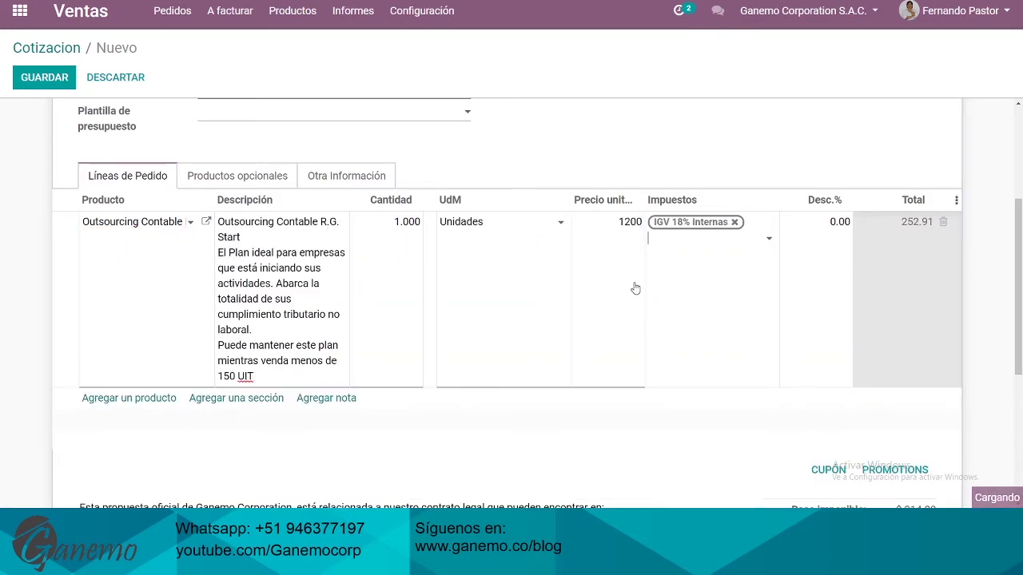
scroll(326, 297, "down", 1)
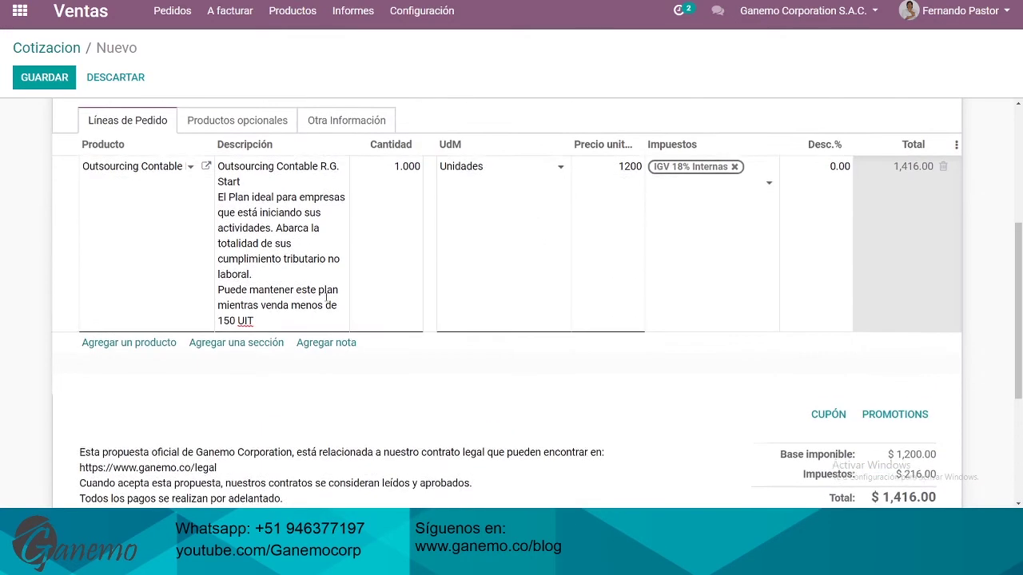
left_click(135, 342)
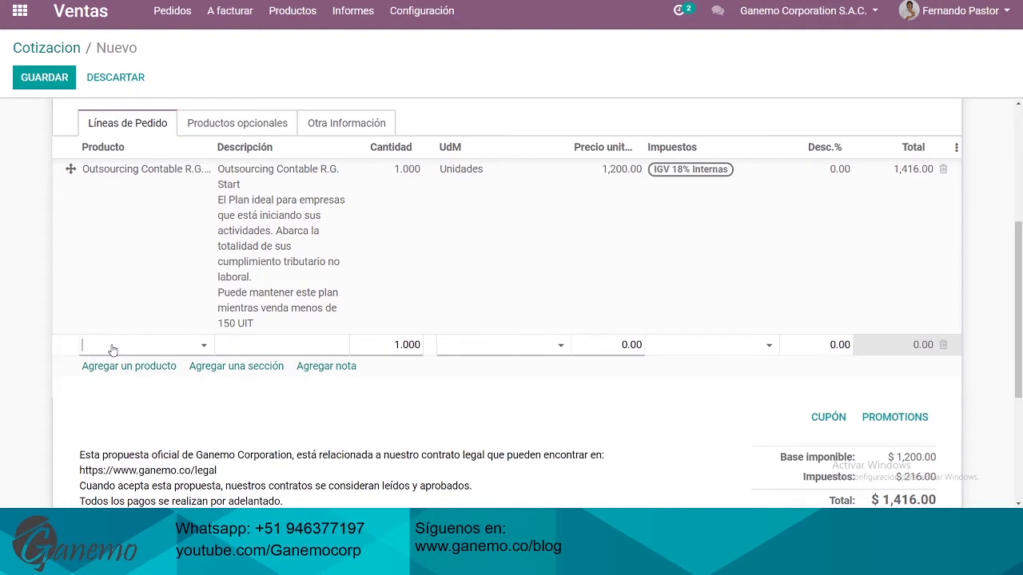
Add the [GPRINT3100TU] GPrinter line, found via 'prin', and view its Disponibilidad stock info
type("prin")
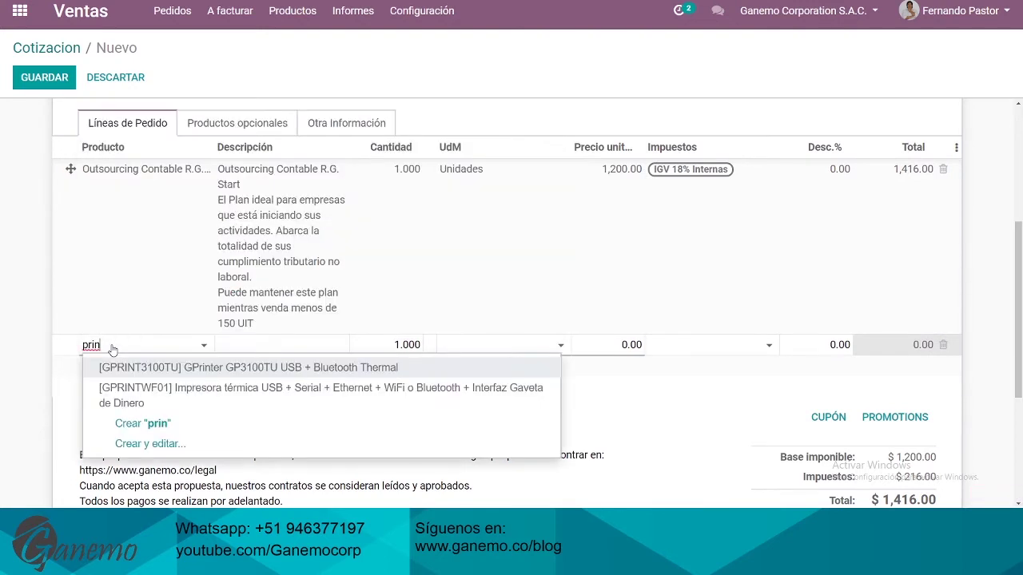
left_click(239, 367)
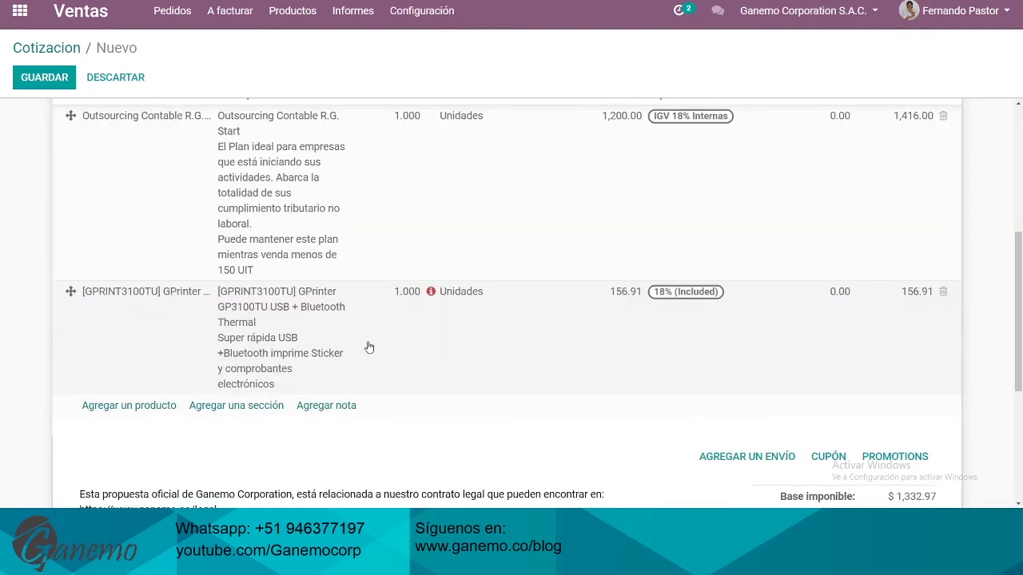
left_click(168, 331)
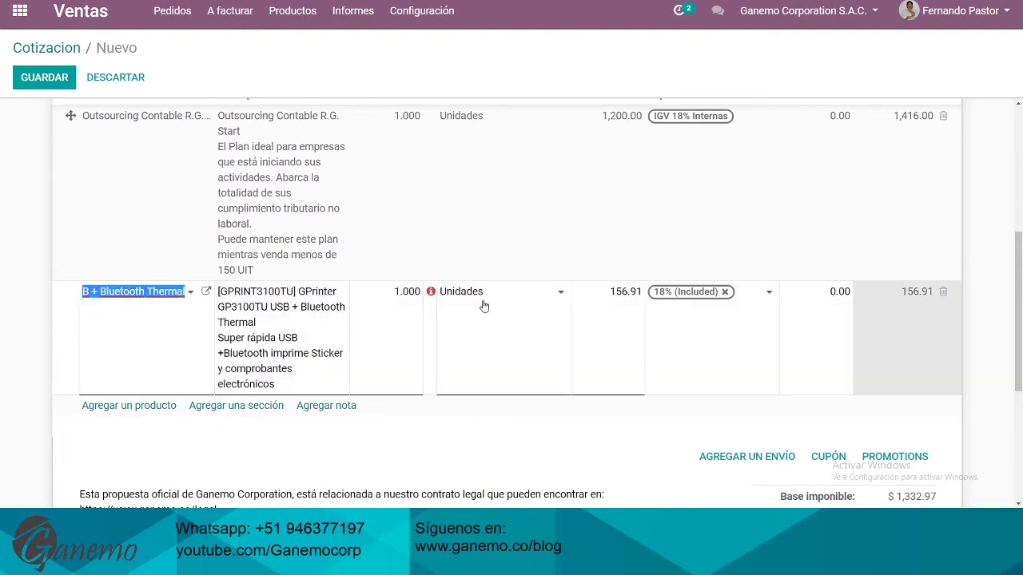
left_click(430, 292)
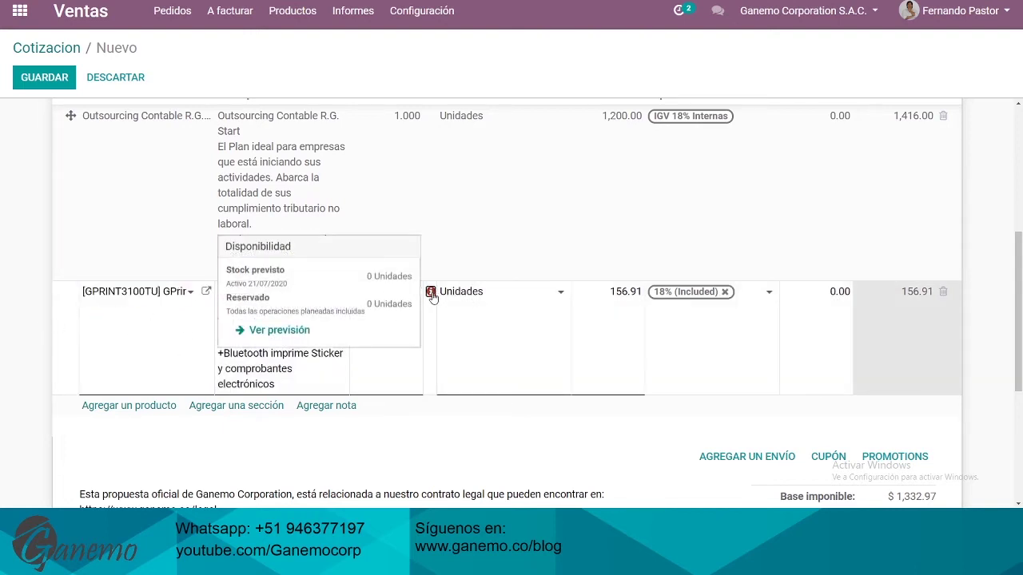
key("ctrl+a")
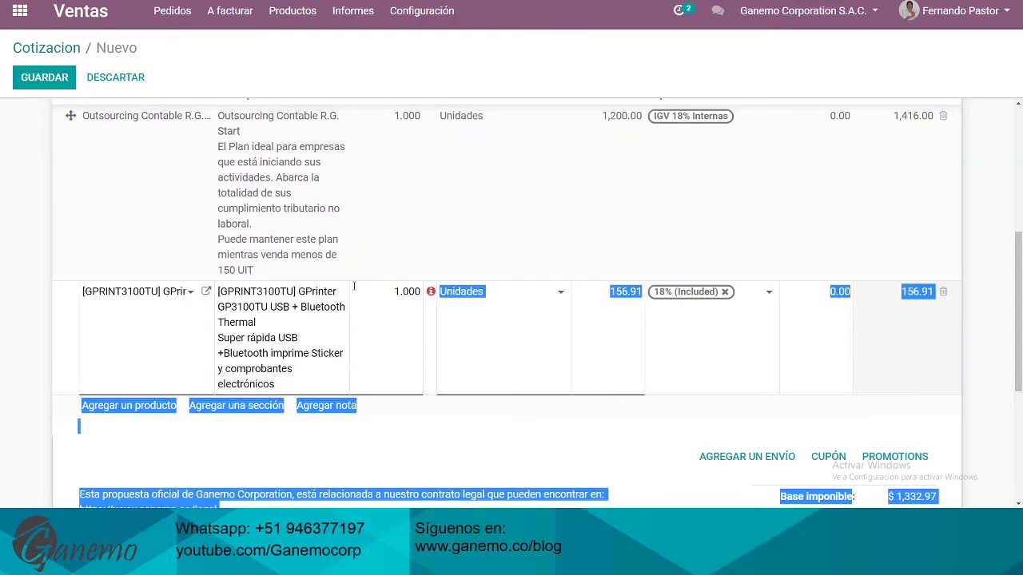
left_click(374, 320)
left_click(430, 292)
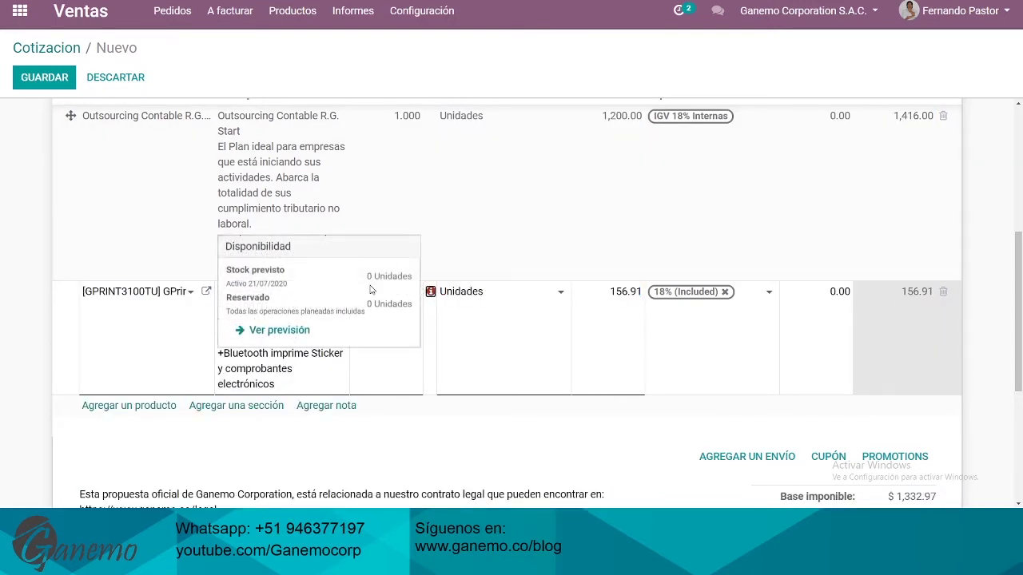
left_click(438, 473)
scroll(438, 473, "up", 1)
left_click(391, 411)
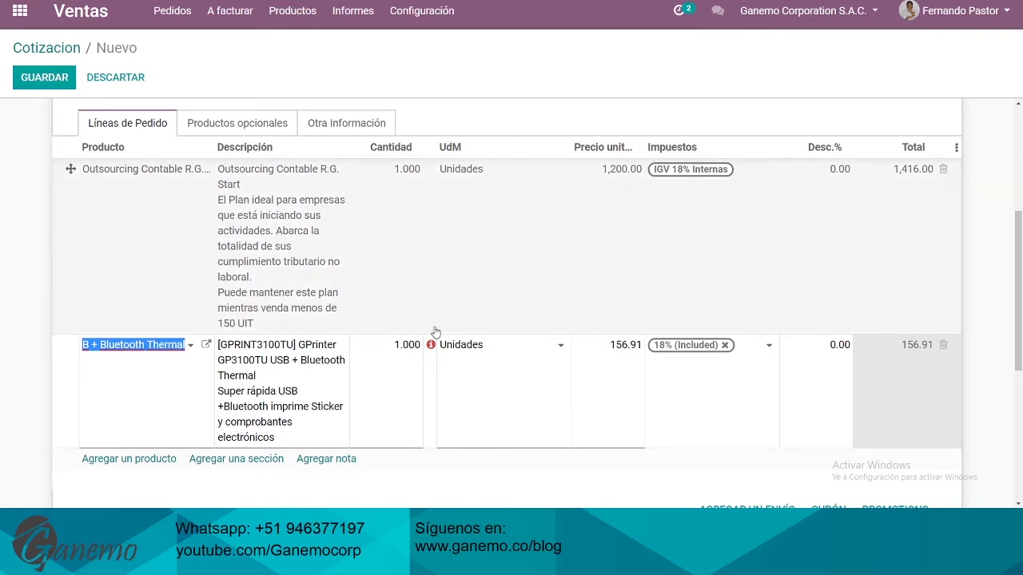
Set the printer line to quantity 2 with a unit price of 200
left_click(410, 376)
left_click(406, 358)
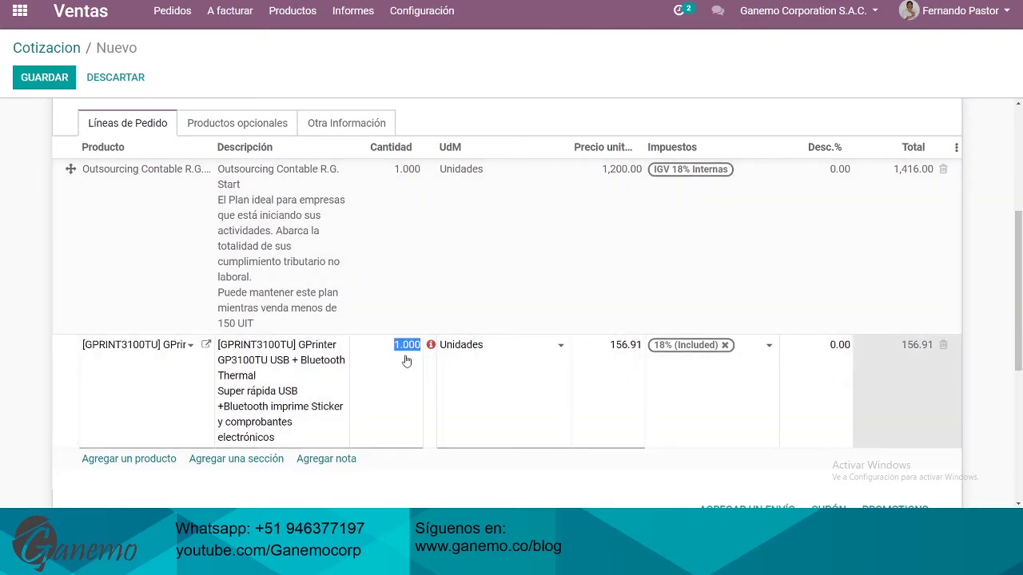
type("2")
key("Tab")
key("Tab")
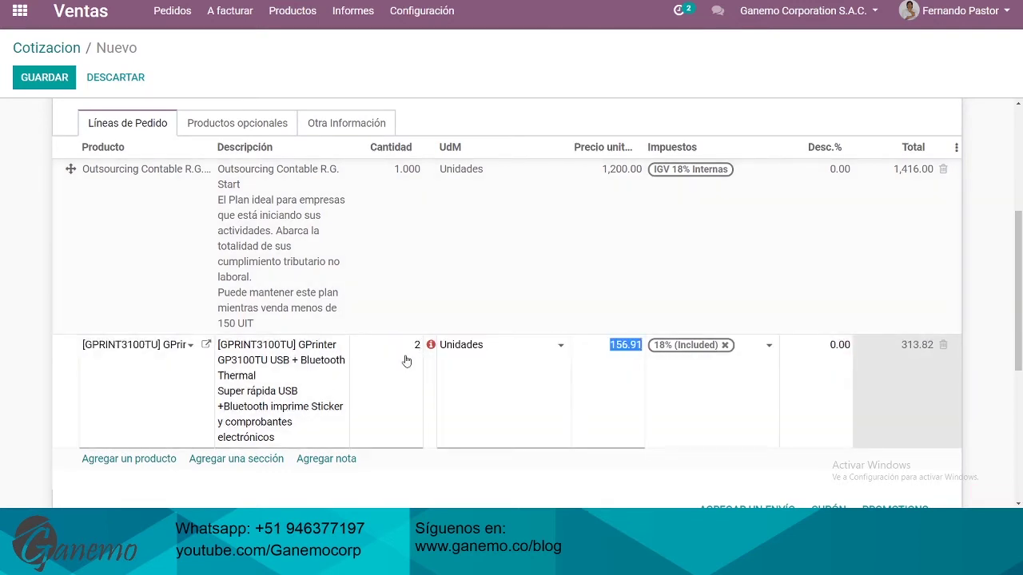
type("200")
key("Tab")
scroll(589, 439, "down", 4)
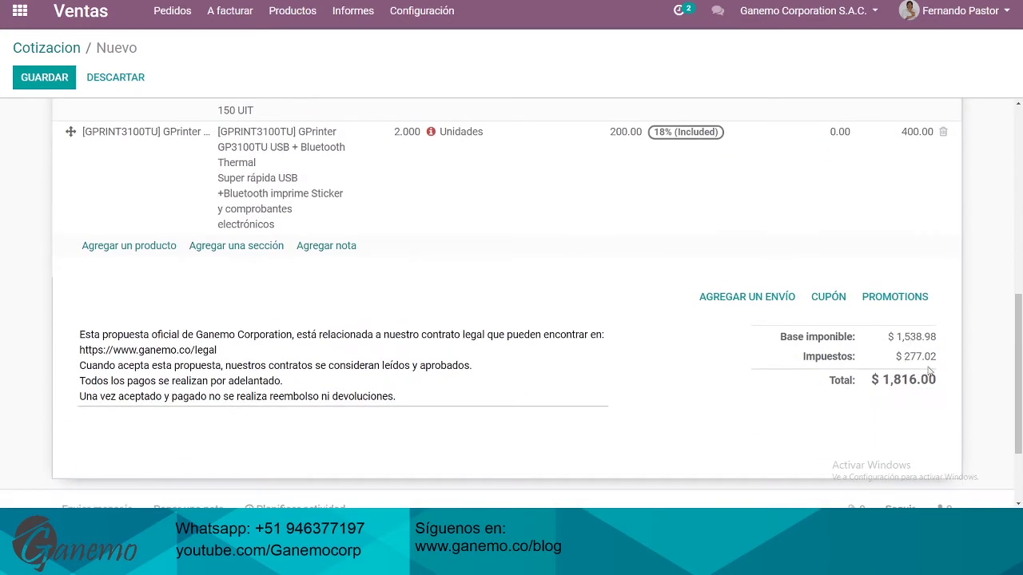
scroll(608, 334, "up", 4)
scroll(714, 255, "down", 2)
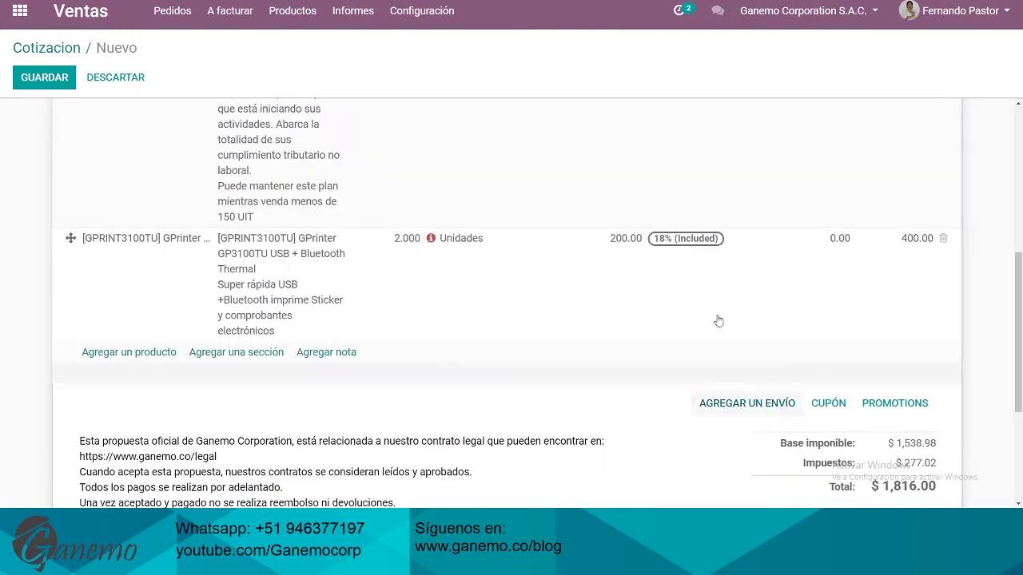
Give the printer line a 20% discount, making the quotation total $1,736.00
left_click(834, 249)
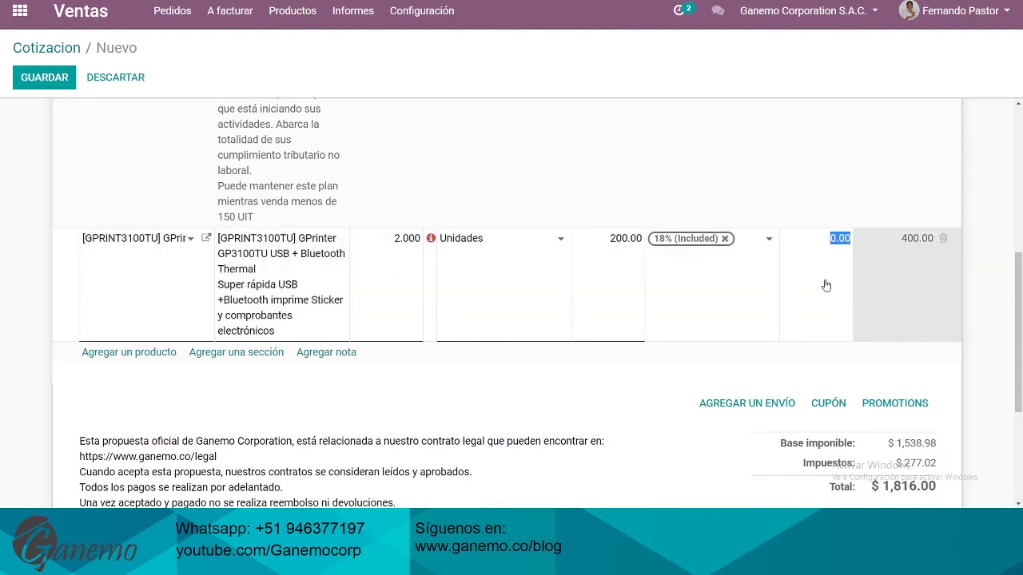
scroll(826, 280, "up", 1)
type("20")
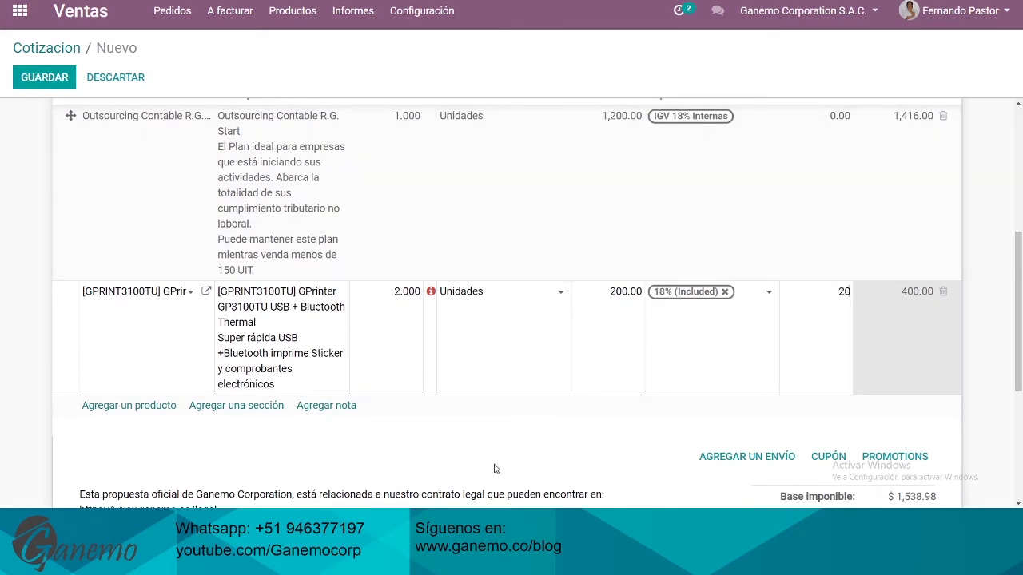
left_click(514, 463)
scroll(903, 423, "down", 3)
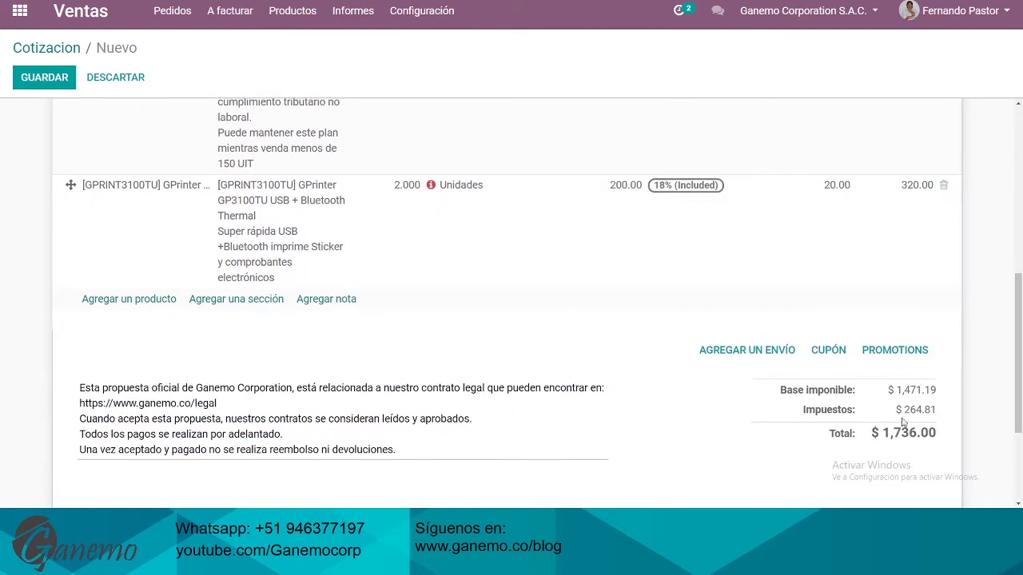
scroll(897, 445, "down", 3)
scroll(613, 293, "up", 8)
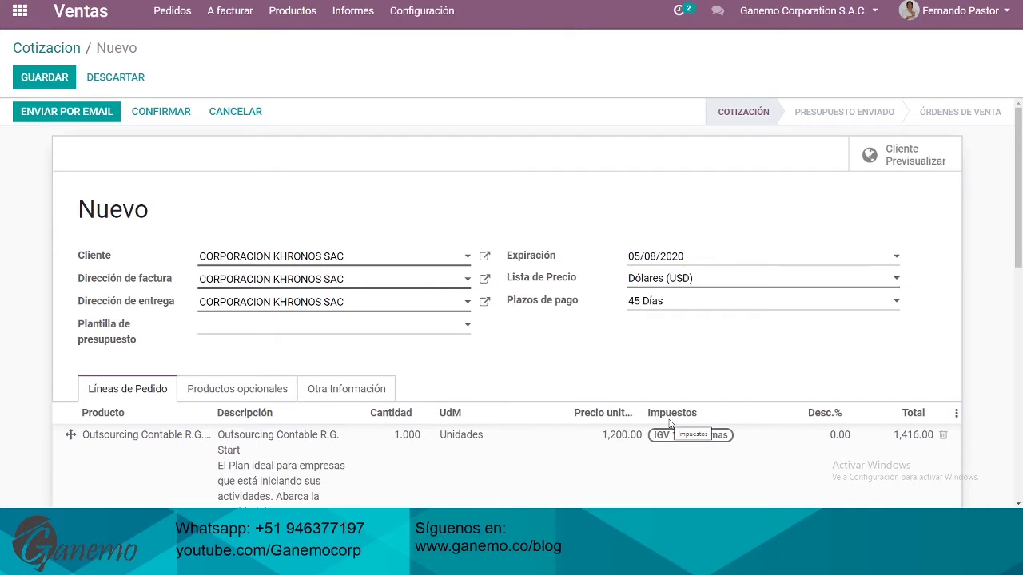
Save quotation S00085 and email it with a blank line after 'revisión.' and the amount trimmed to $ 1,736.0
left_click(54, 79)
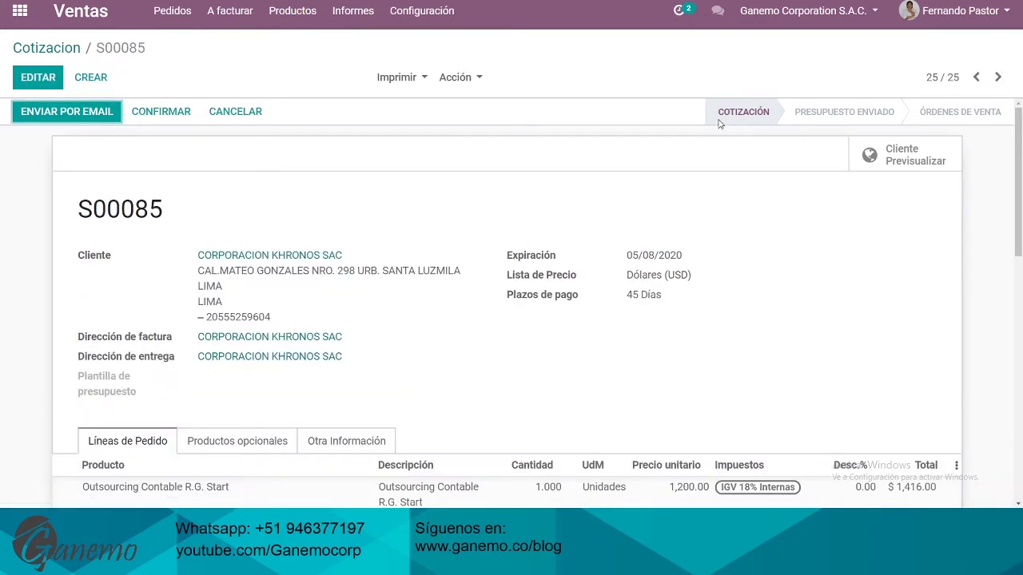
left_click(66, 116)
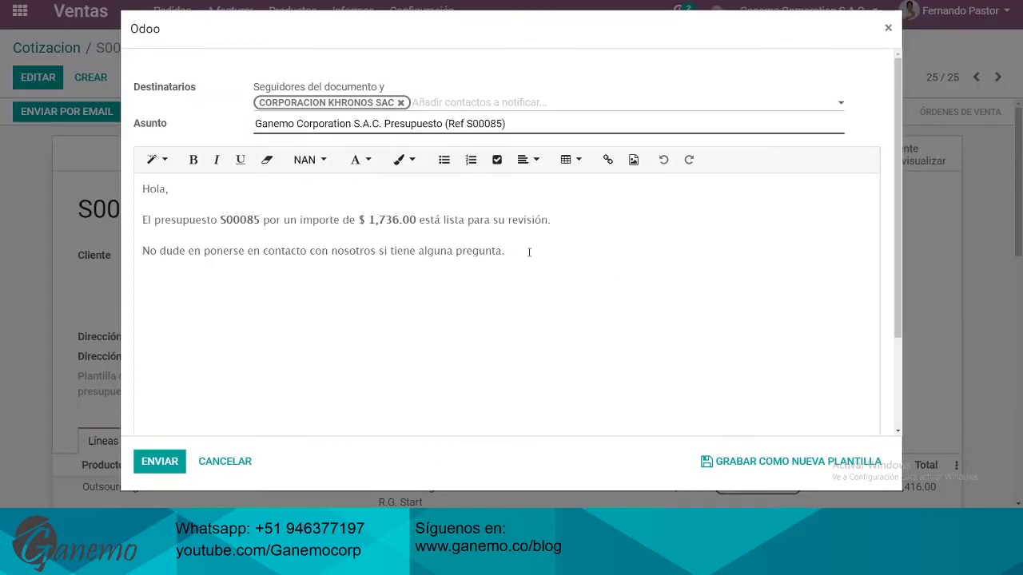
left_click(213, 222)
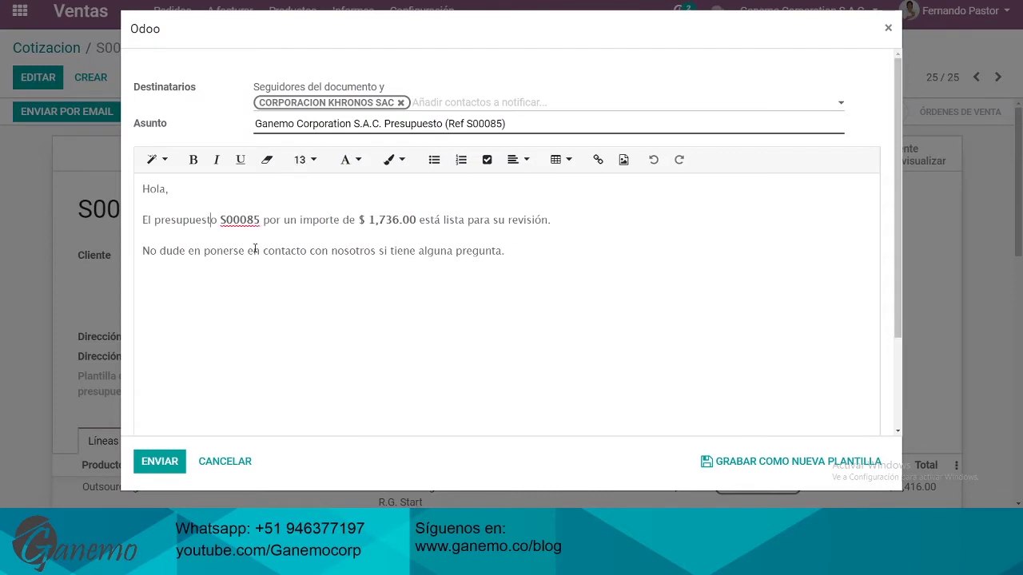
left_click(569, 222)
key("Return")
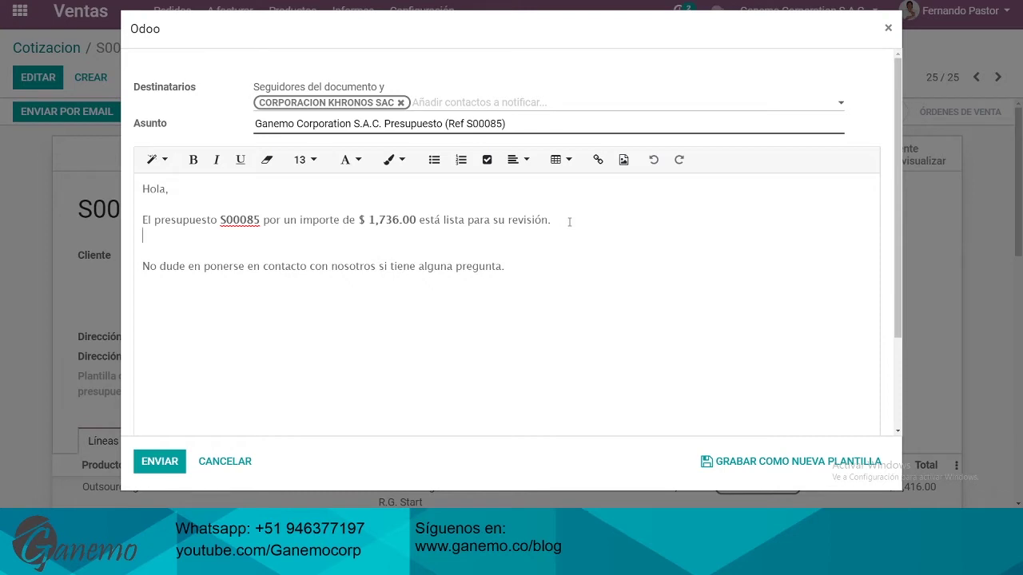
key("BackSpace")
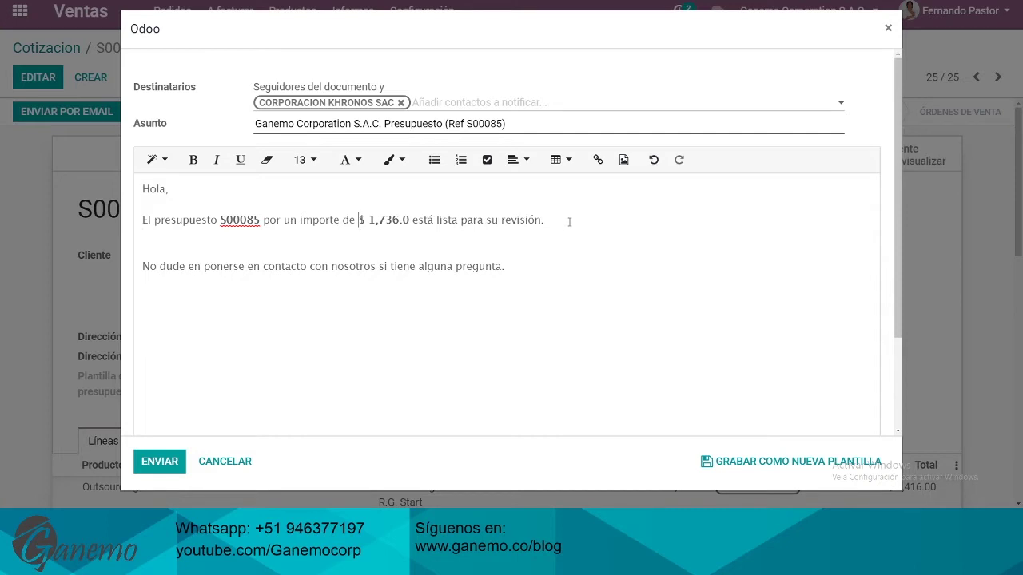
left_click(159, 461)
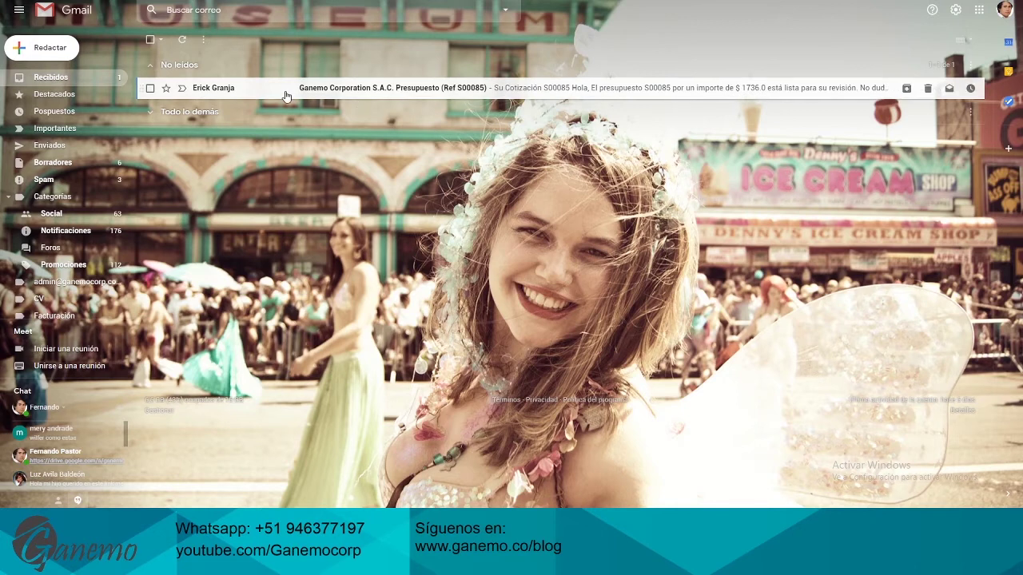
Reply 'Aprobado' to the Presupuesto (Ref S00085) e-mail in the Gmail inbox
left_click(251, 97)
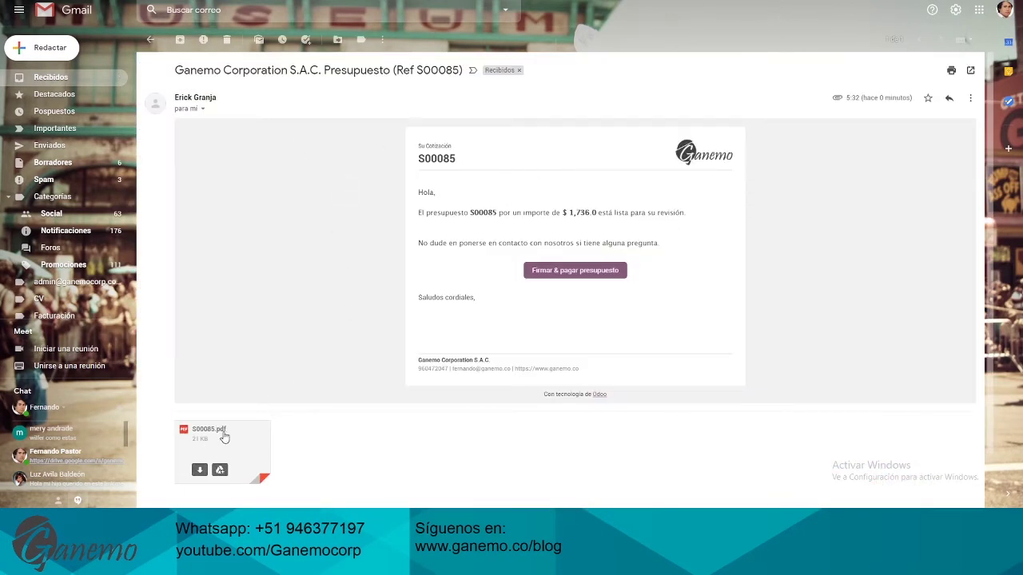
scroll(282, 338, "down", 2)
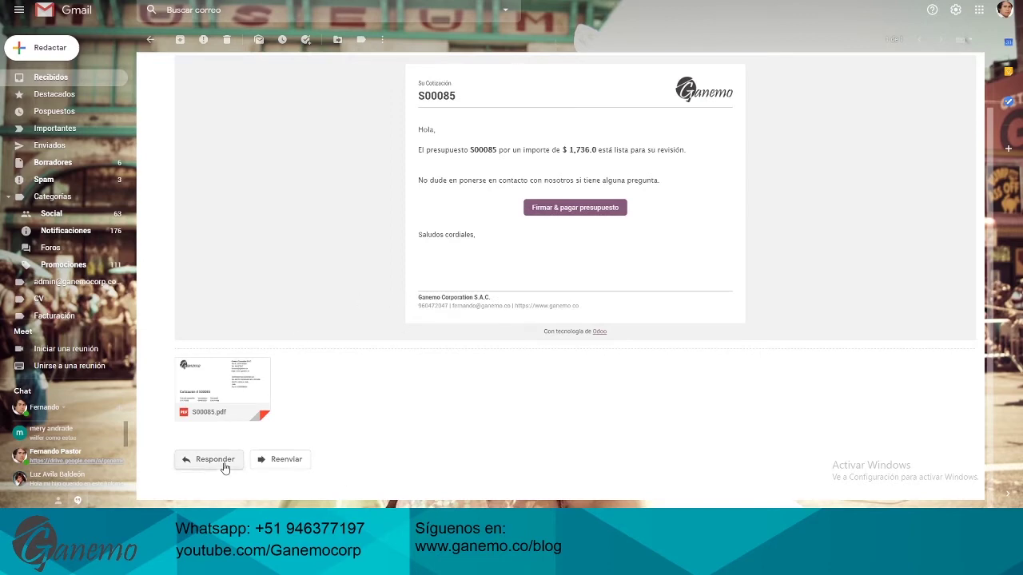
left_click(217, 463)
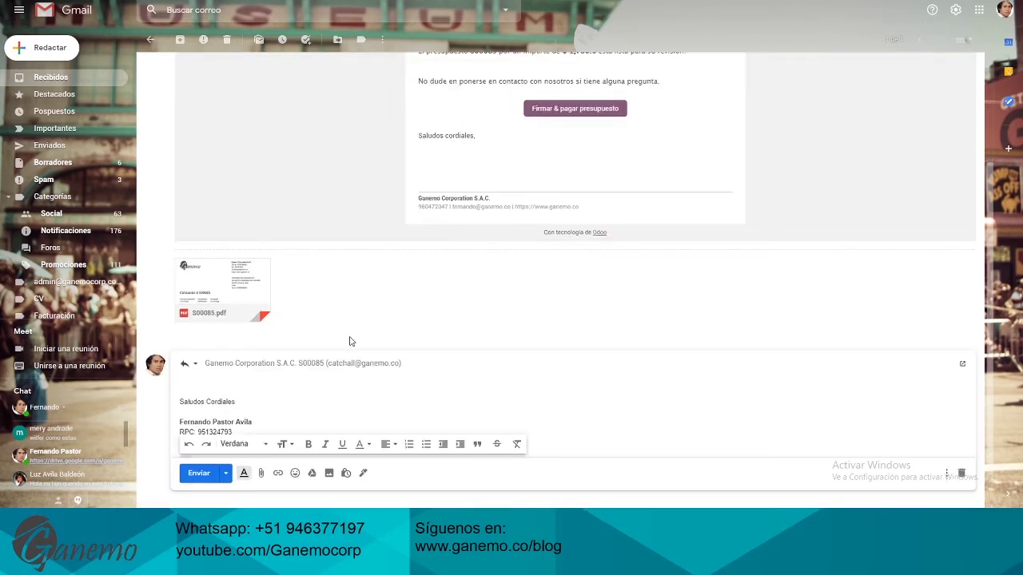
type("Aprobado!")
left_click(199, 473)
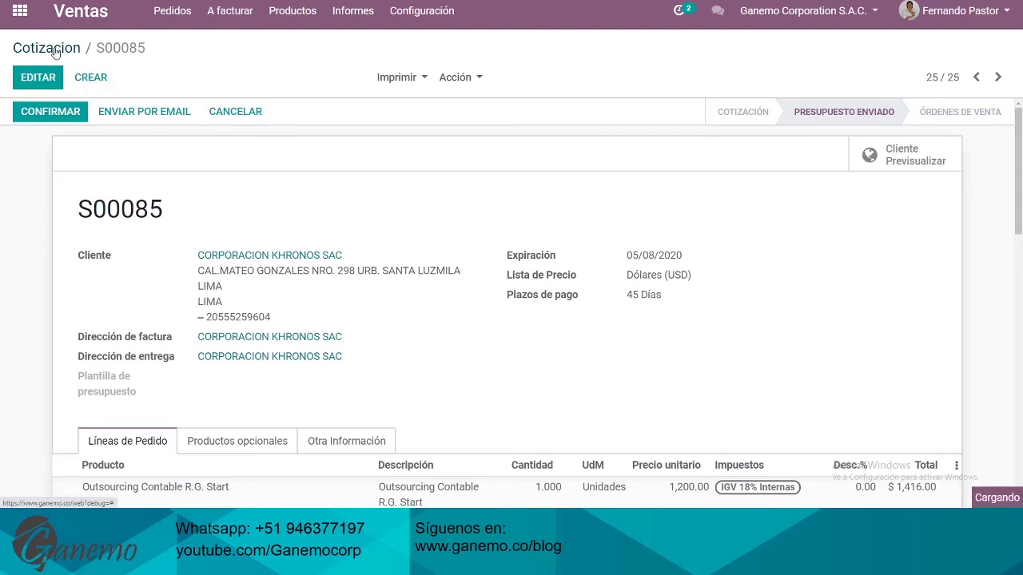
Return to the quotation list, remove the Mis presupuestos filter, and open S00085
left_click(26, 46)
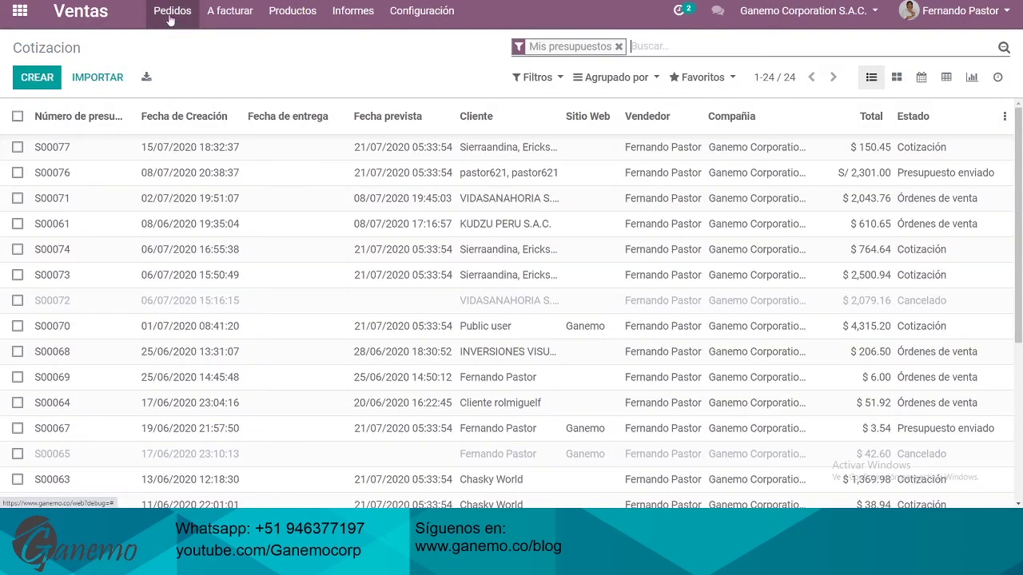
left_click(172, 14)
left_click(387, 58)
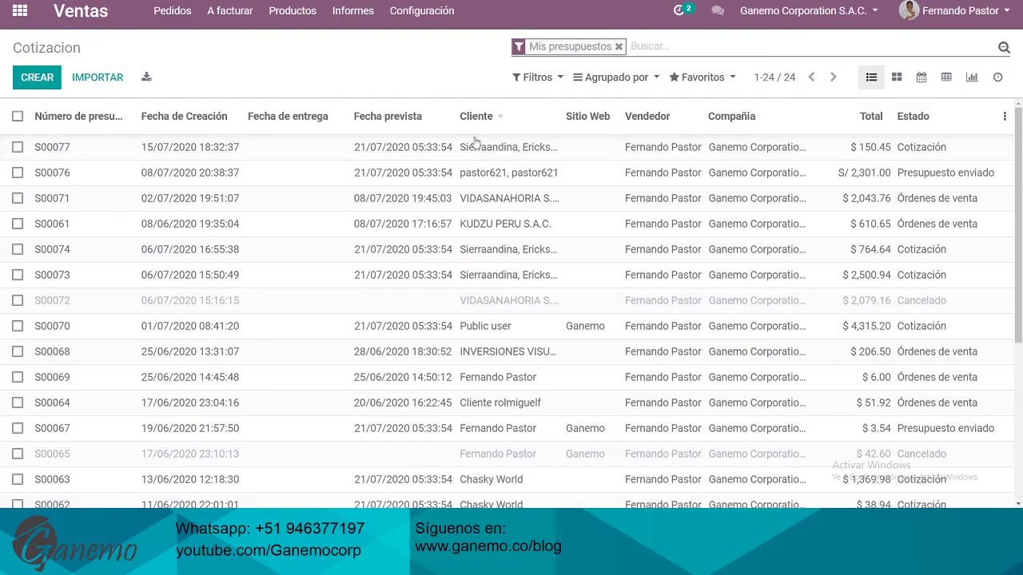
left_click(620, 47)
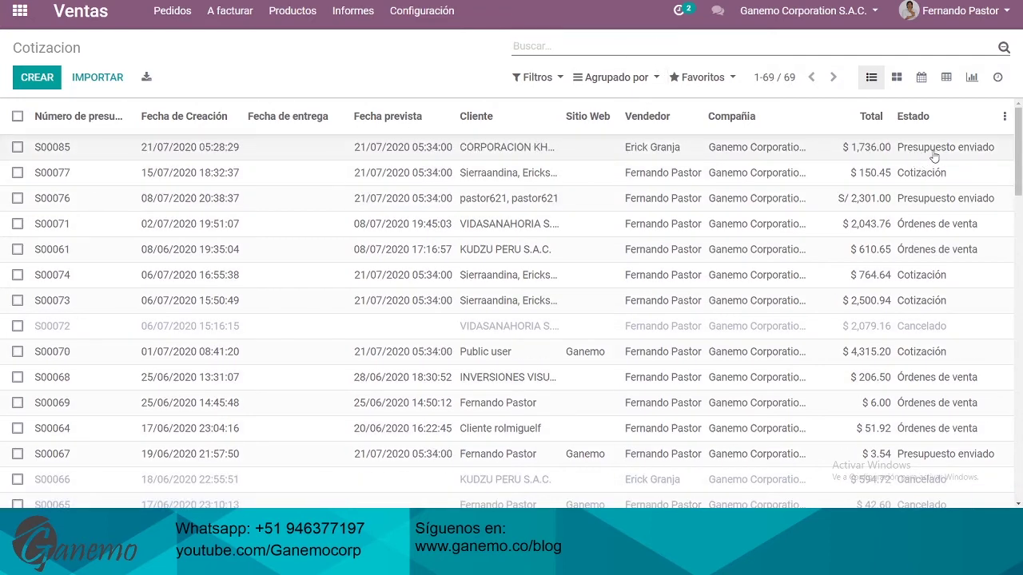
left_click(543, 149)
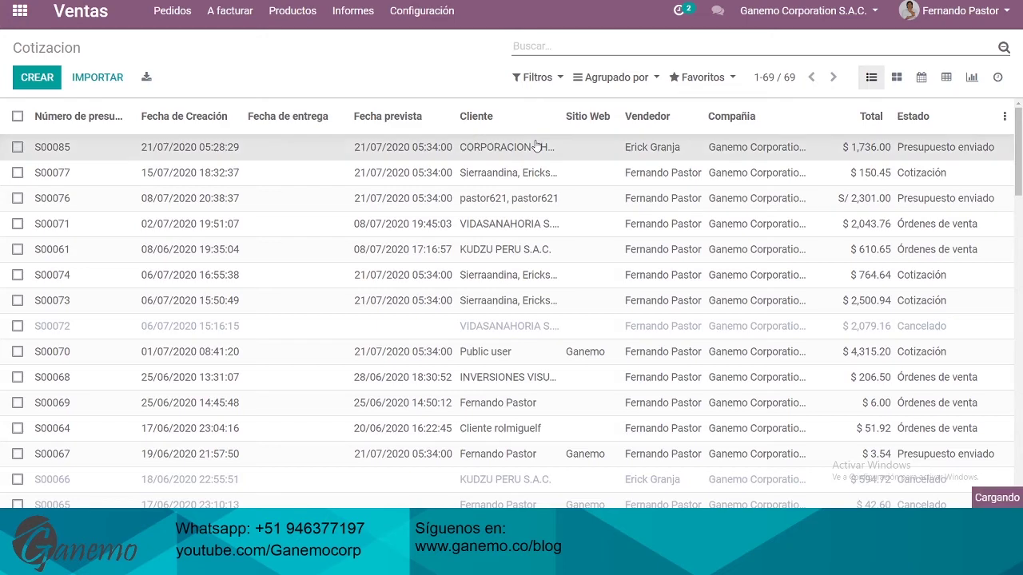
Zoom the browser out and scroll through S00085's order lines and the Aprobado! reply
scroll(754, 206, "down", 3)
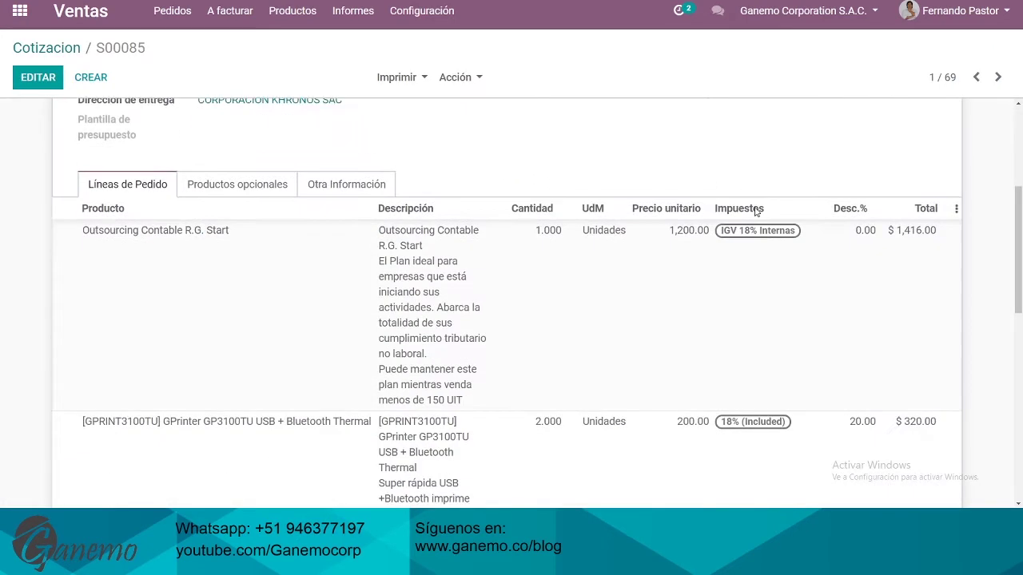
scroll(753, 206, "up", 2)
left_click(1009, 2)
left_click(937, 82)
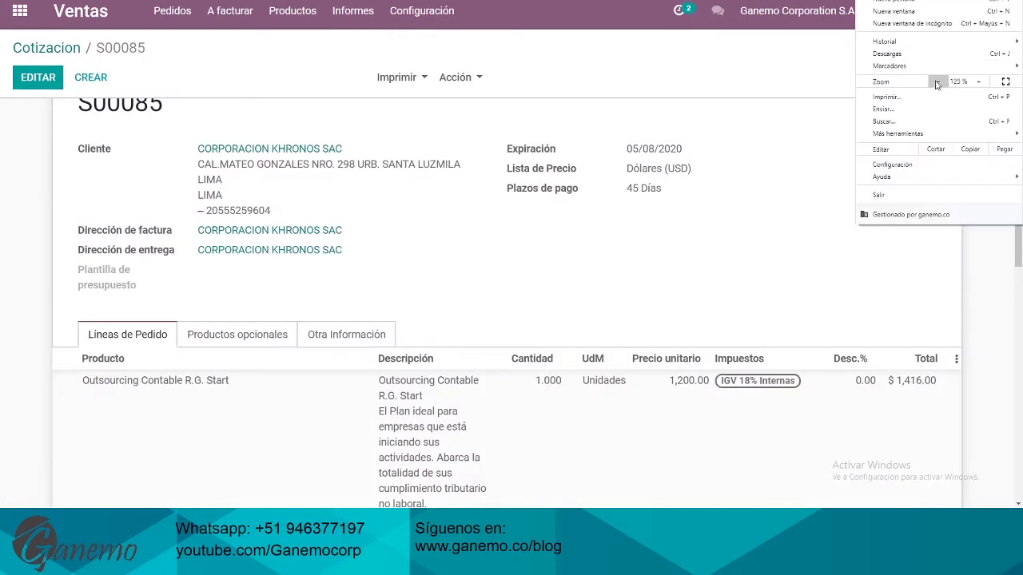
left_click(605, 234)
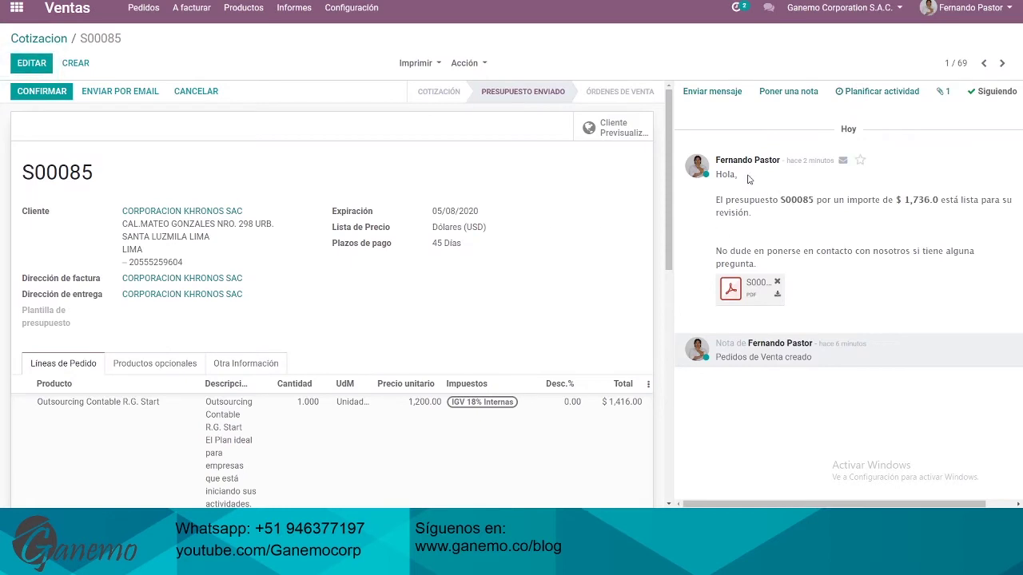
left_click_drag(722, 174, 849, 251)
left_click(849, 251)
scroll(580, 205, "down", 5)
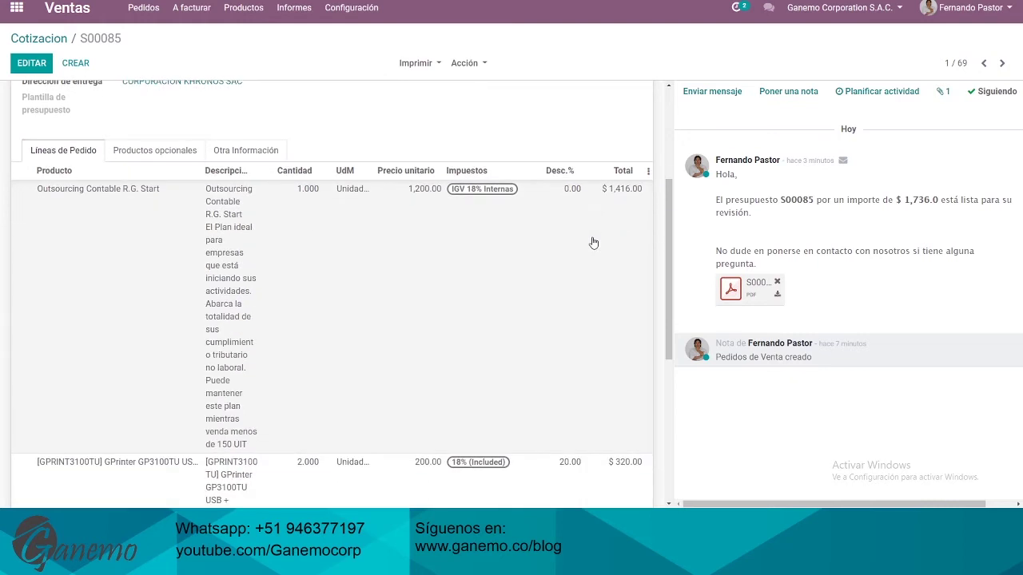
scroll(551, 293, "down", 2)
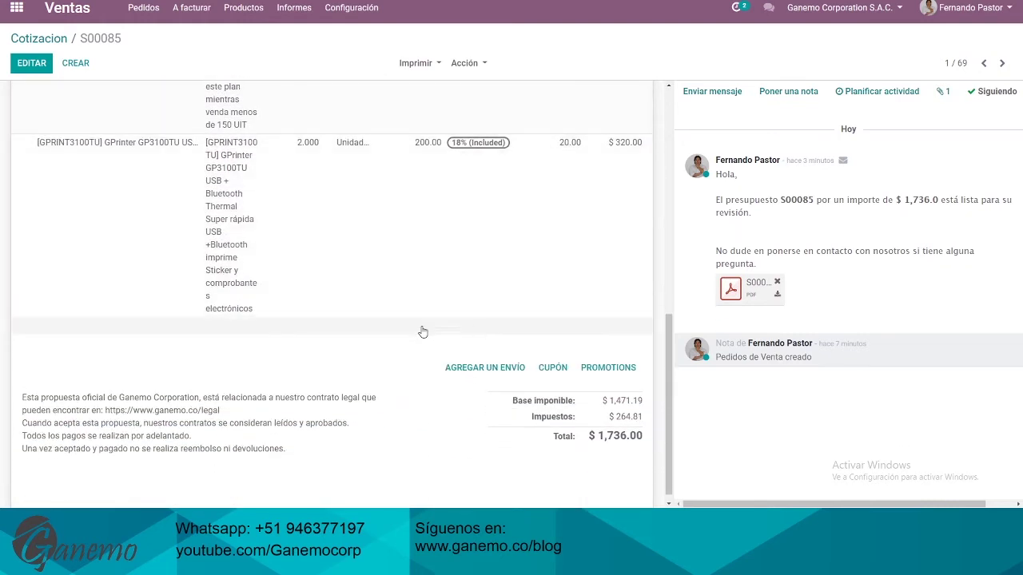
scroll(303, 307, "up", 2)
scroll(326, 304, "up", 1)
scroll(303, 258, "down", 2)
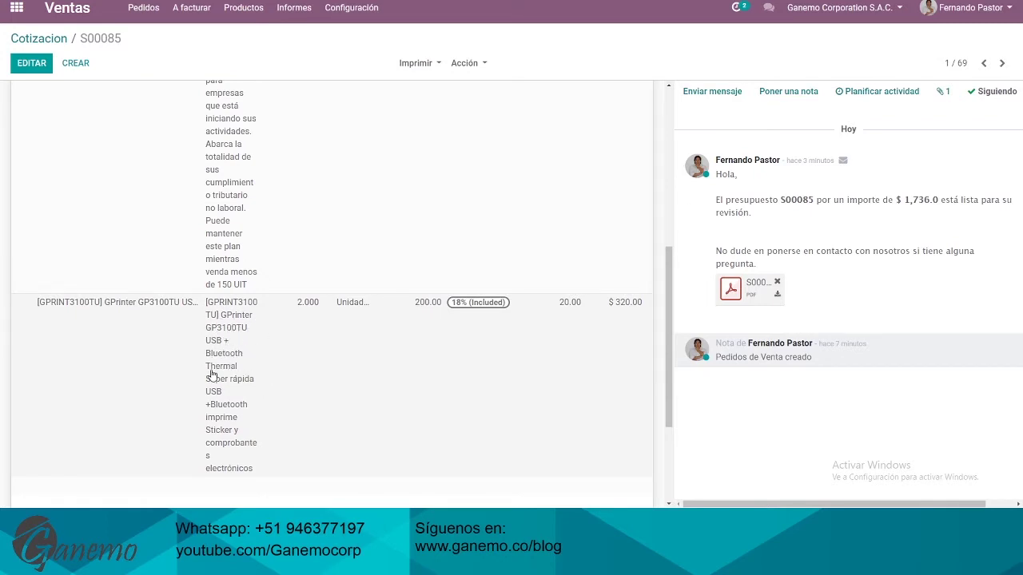
scroll(513, 424, "up", 2)
scroll(514, 424, "up", 2)
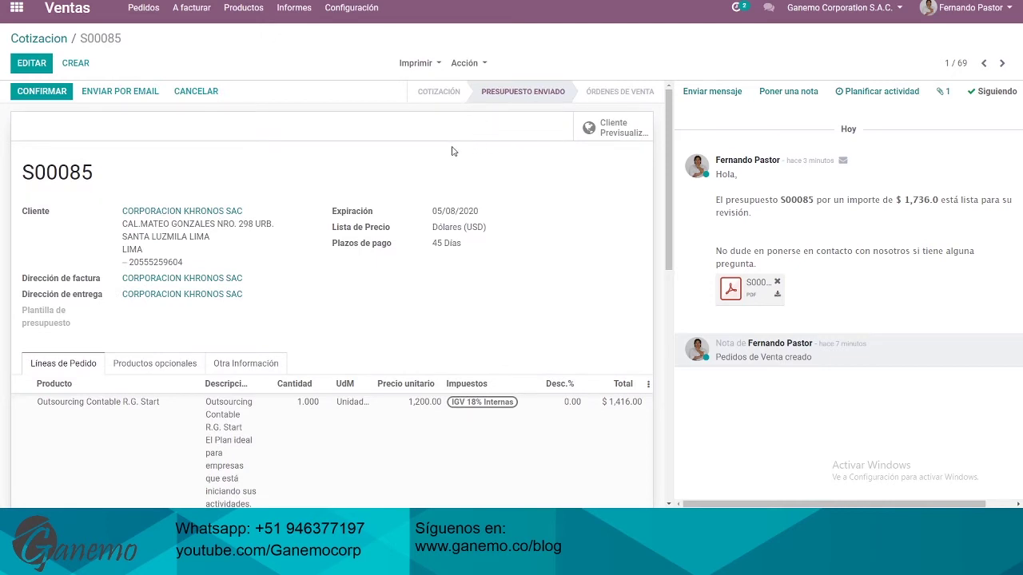
scroll(452, 151, "down", 5)
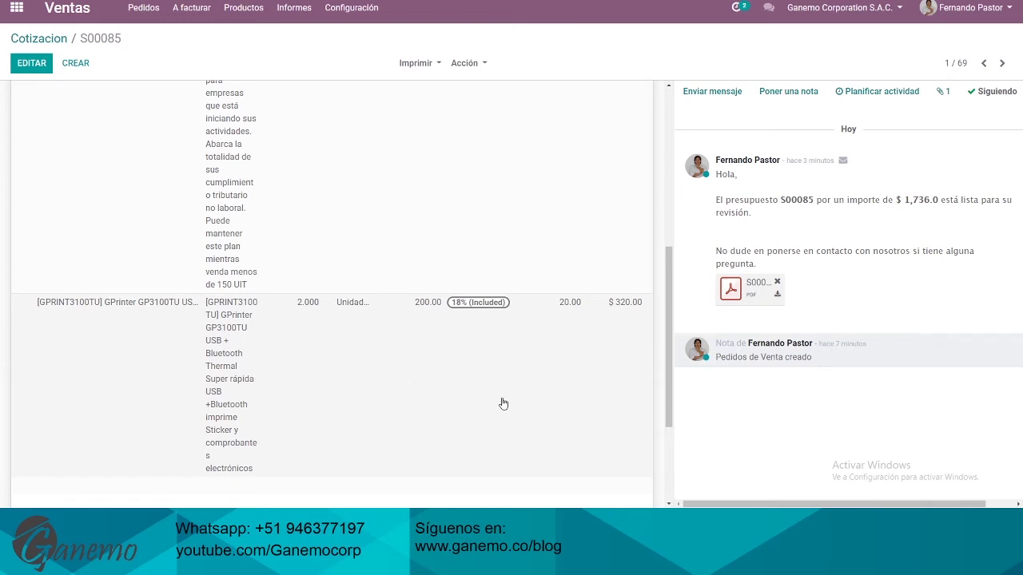
scroll(503, 404, "up", 5)
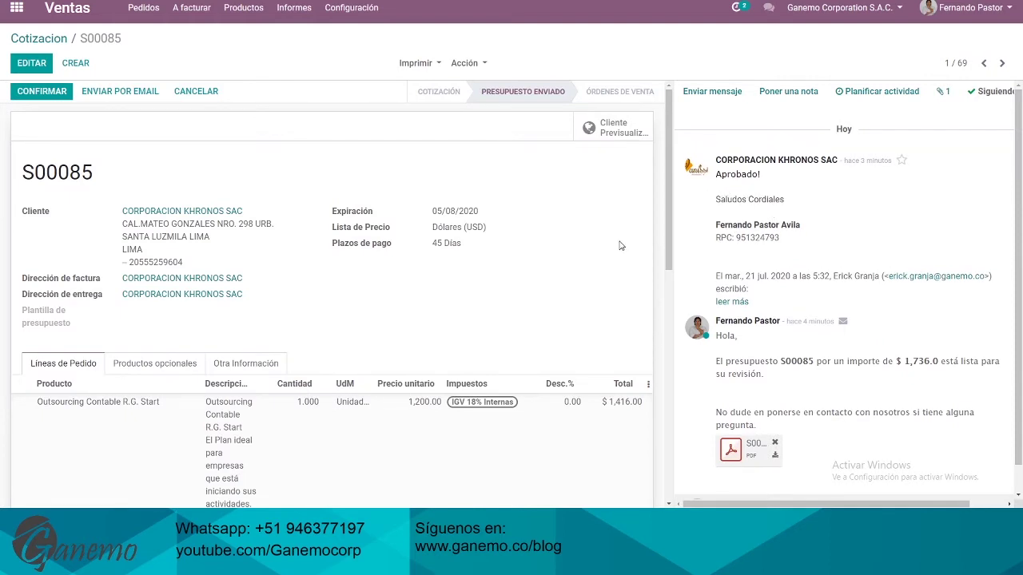
Confirm quotation S00085 as a sales order and look over its order lines
left_click(47, 94)
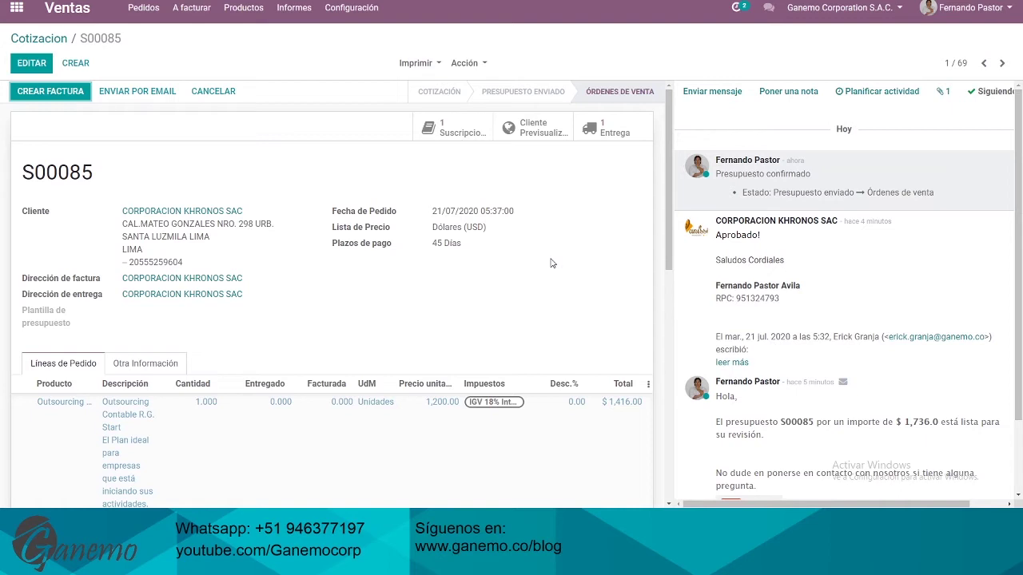
scroll(352, 322, "down", 5)
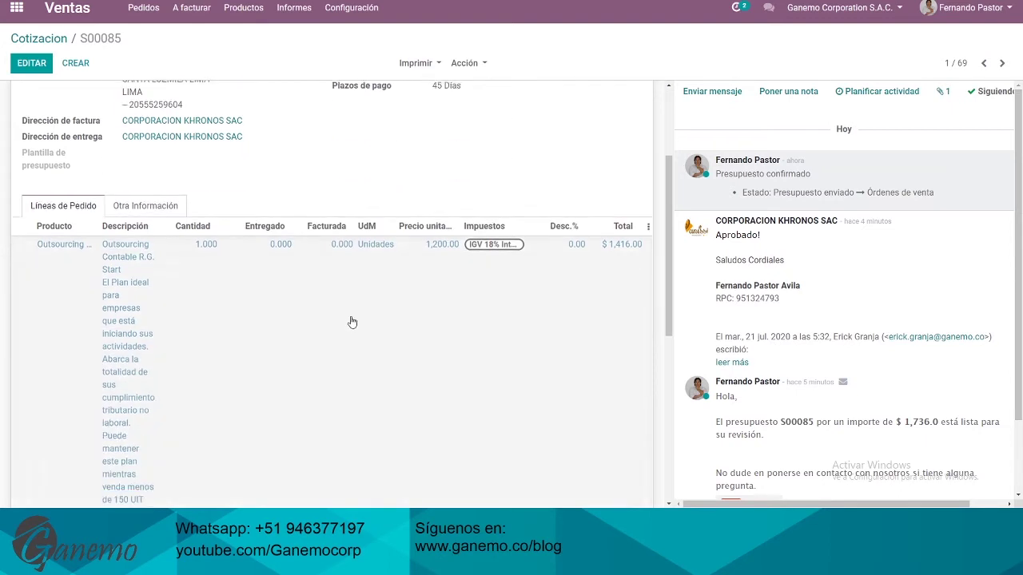
scroll(231, 388, "up", 10)
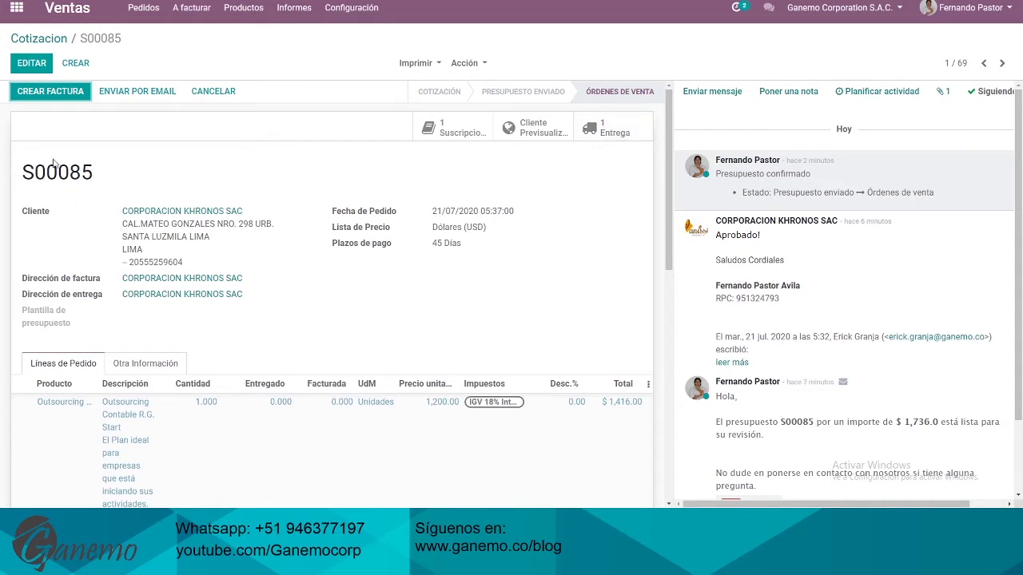
left_click(48, 92)
scroll(336, 192, "down", 4)
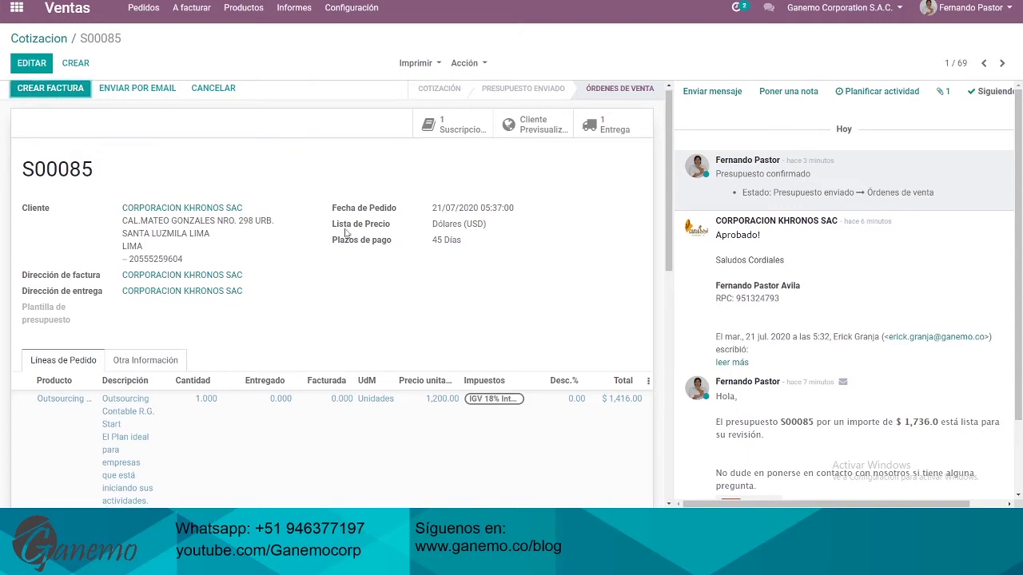
scroll(436, 306, "up", 5)
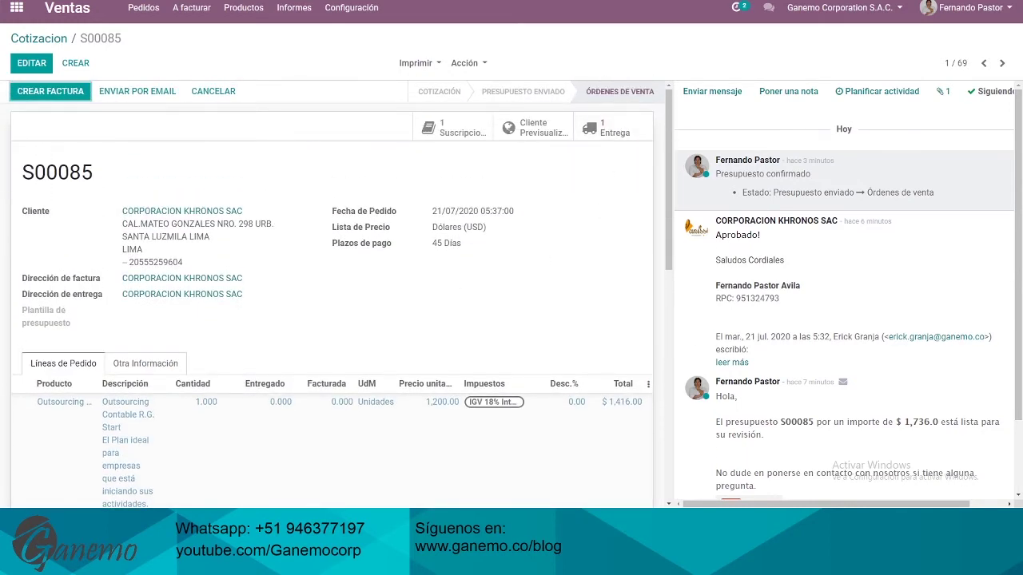
left_click(44, 96)
scroll(523, 243, "down", 6)
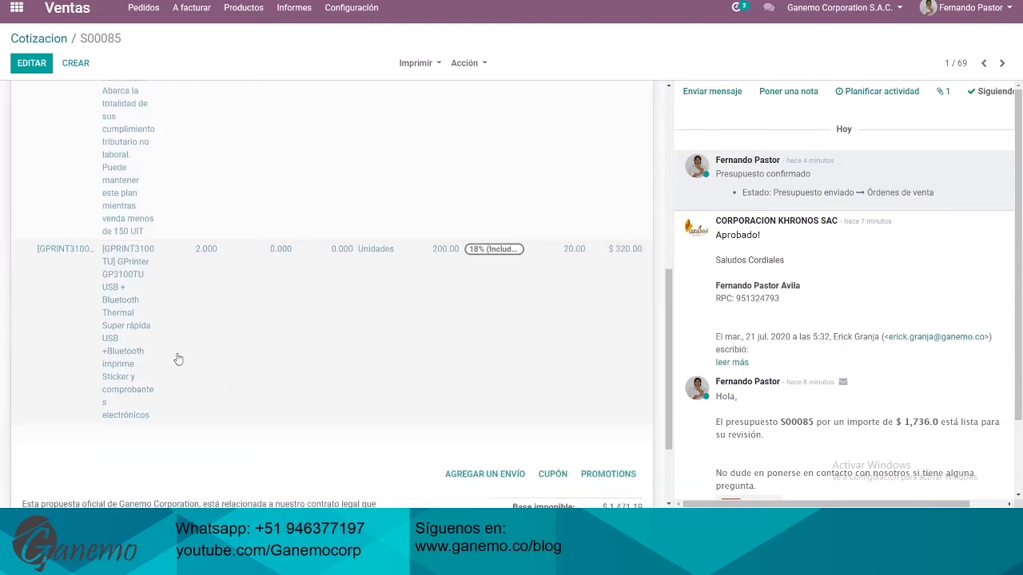
scroll(620, 128, "up", 6)
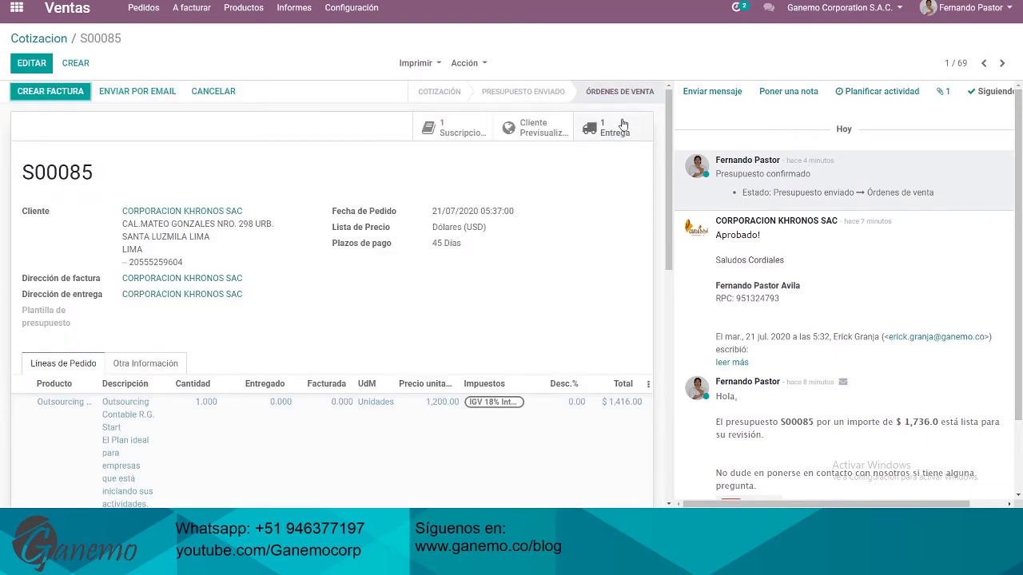
Check availability on delivery WH/OUT/00002, where no printers get reserved, then return to S00085
left_click(617, 129)
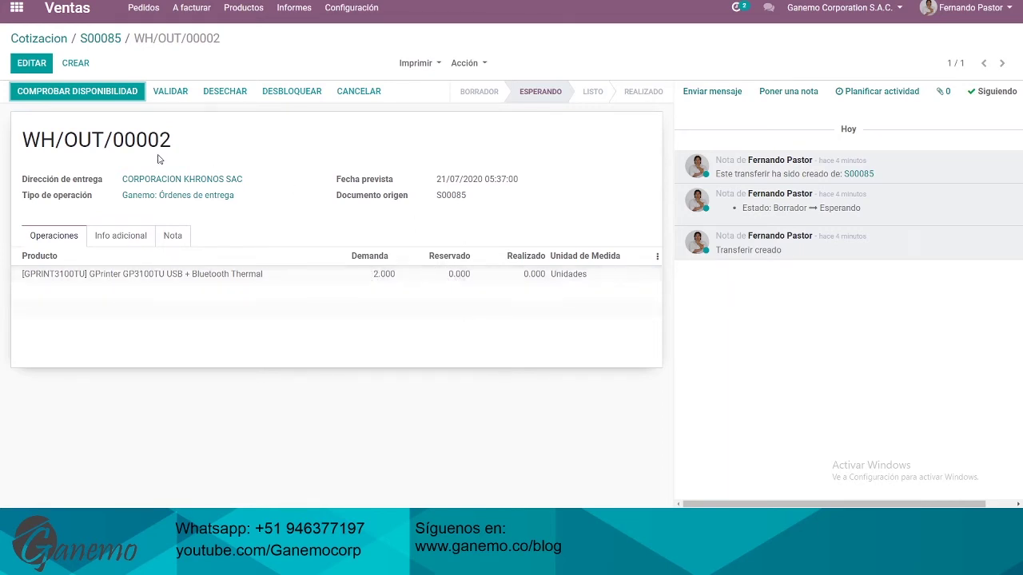
left_click(89, 101)
left_click_drag(369, 192, 484, 183)
left_click(471, 182)
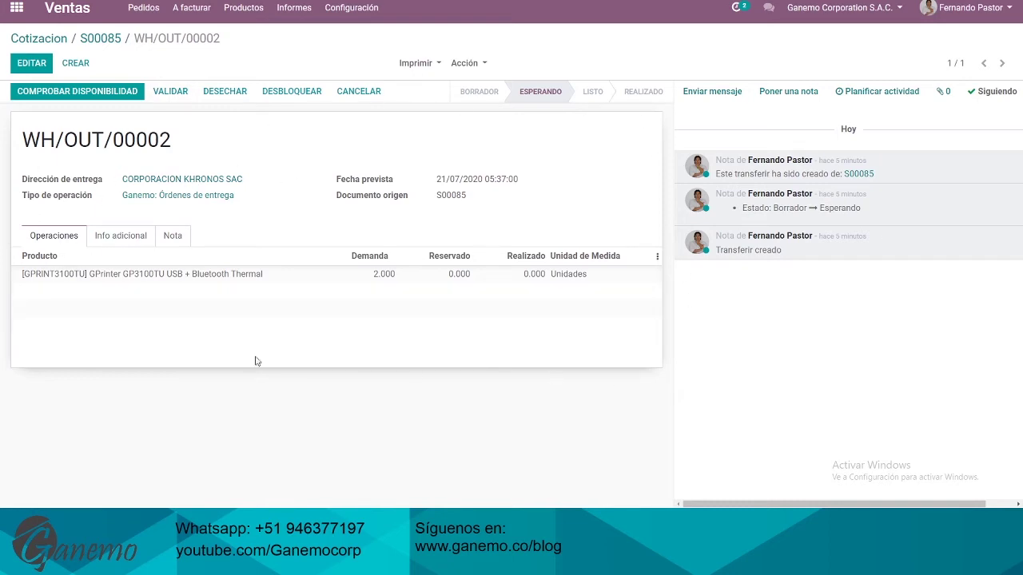
left_click(102, 38)
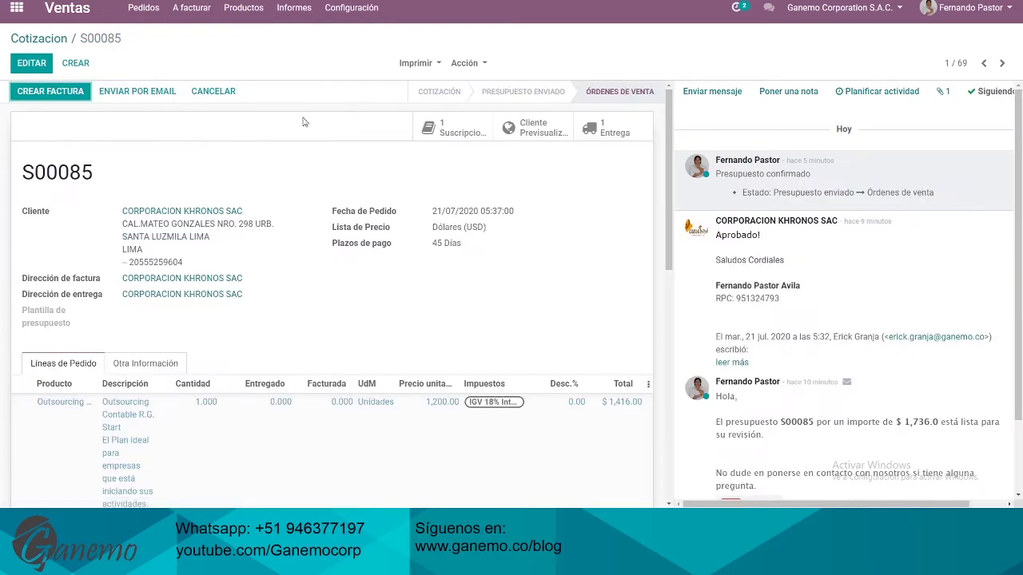
Review order S00085, then bring up the Crear facturas dialog with Factura regular selected
scroll(320, 267, "down", 4)
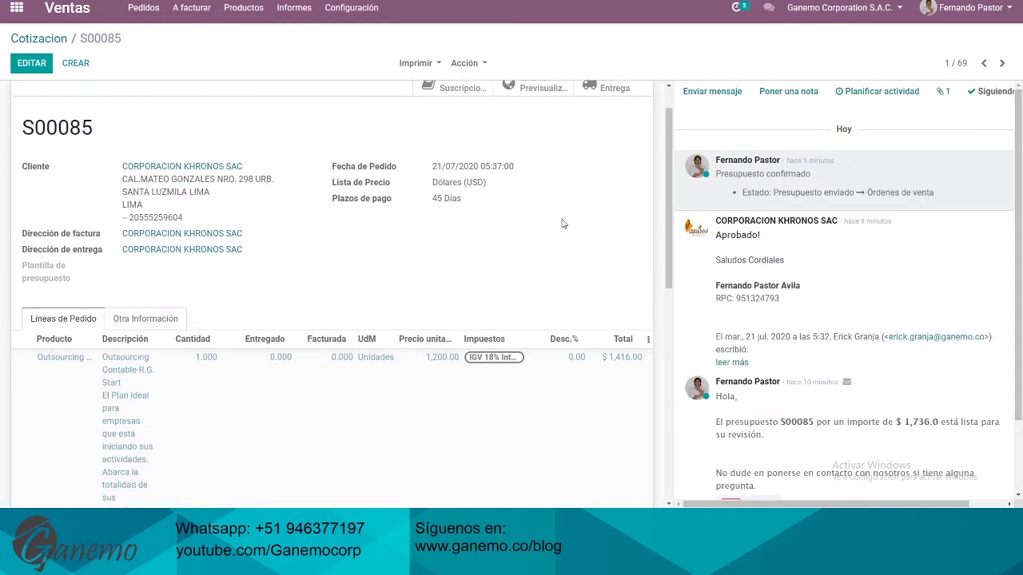
scroll(108, 328, "down", 2)
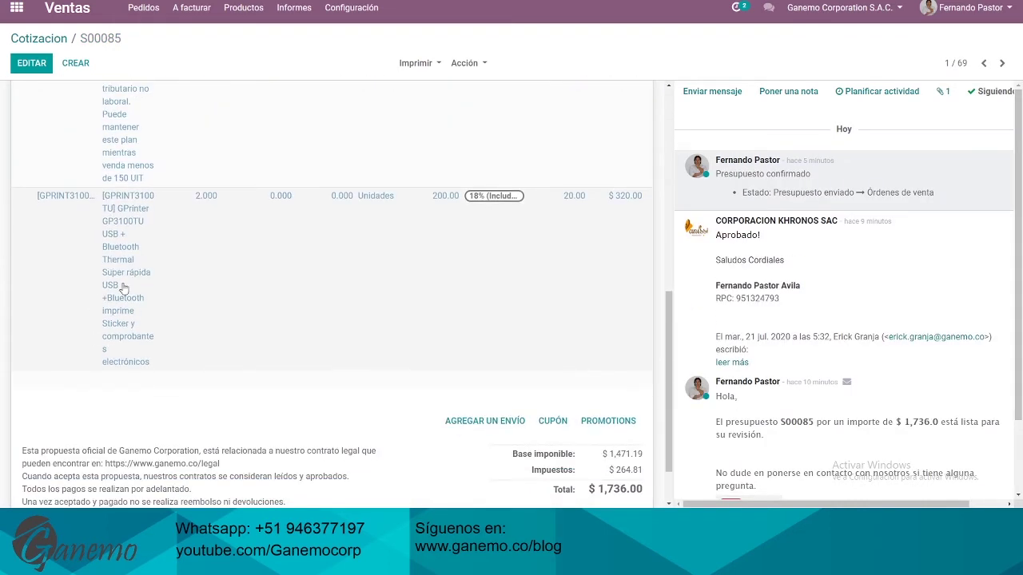
scroll(609, 301, "up", 3)
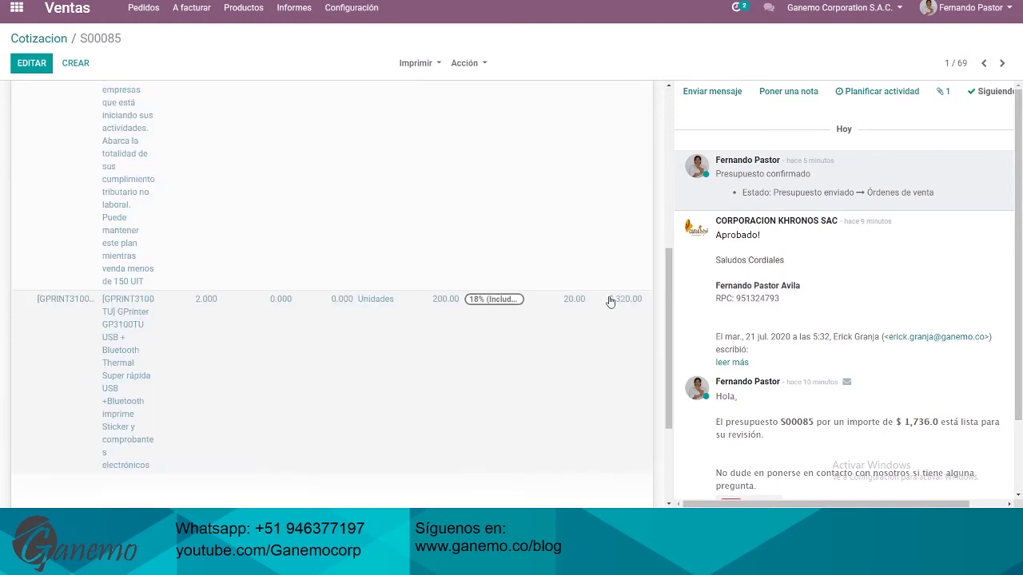
scroll(240, 248, "up", 1)
scroll(137, 269, "down", 1)
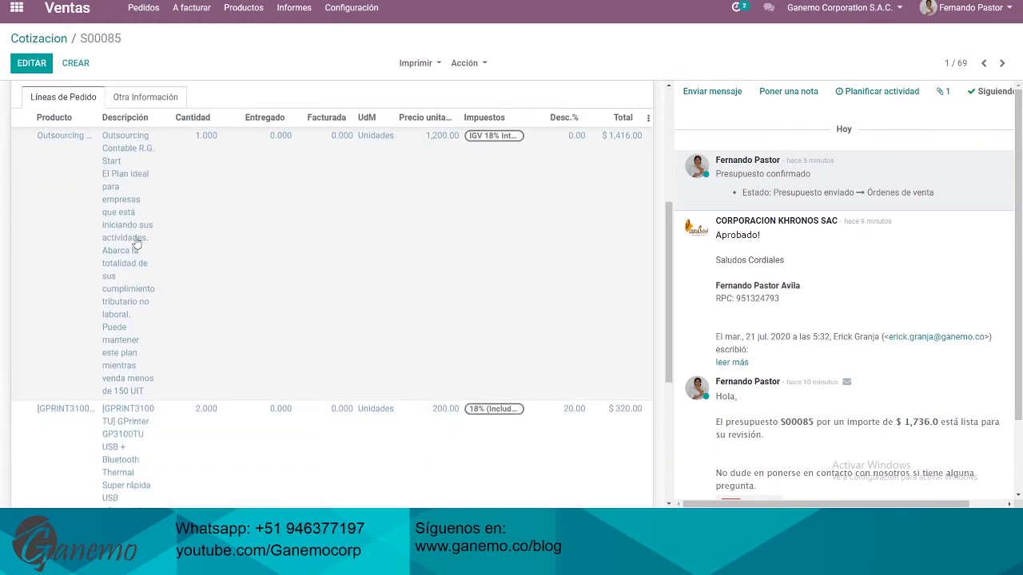
scroll(187, 251, "up", 3)
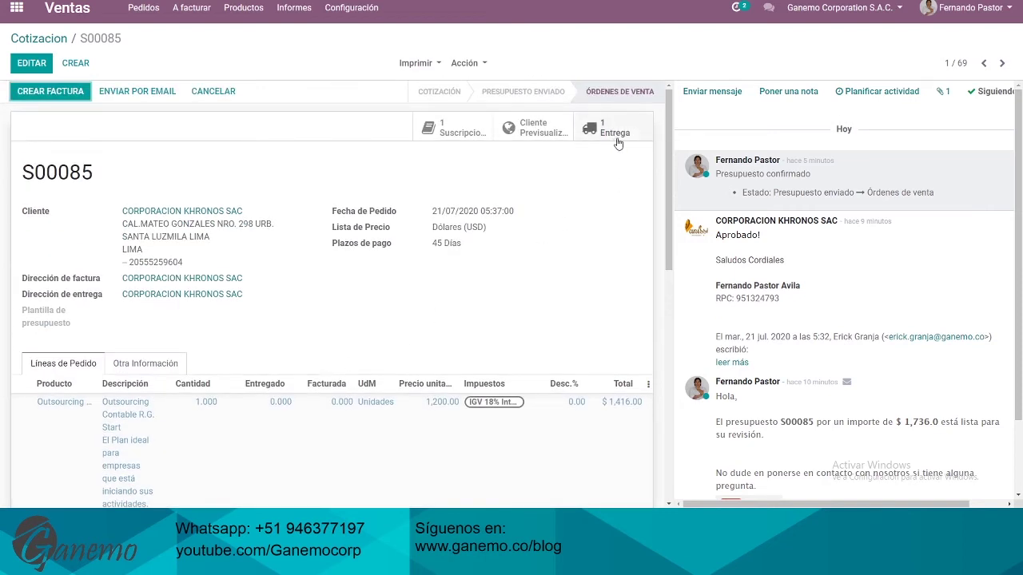
scroll(583, 213, "down", 2)
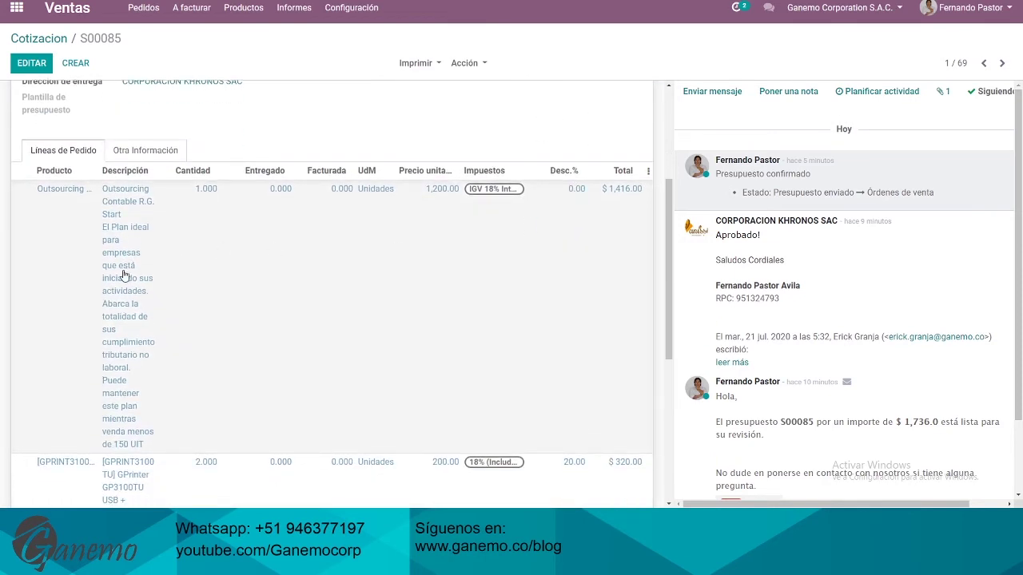
scroll(327, 277, "up", 2)
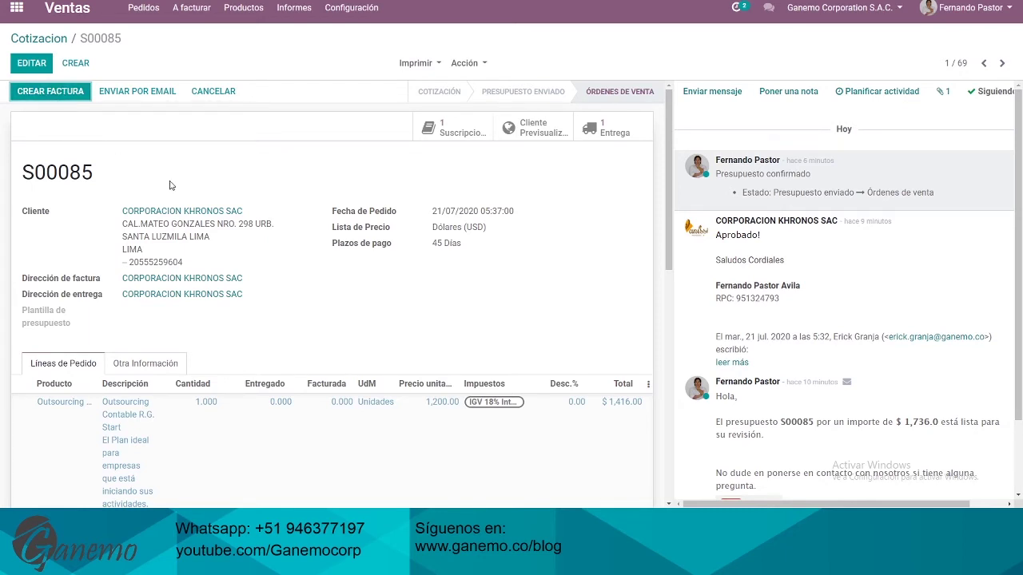
left_click(48, 96)
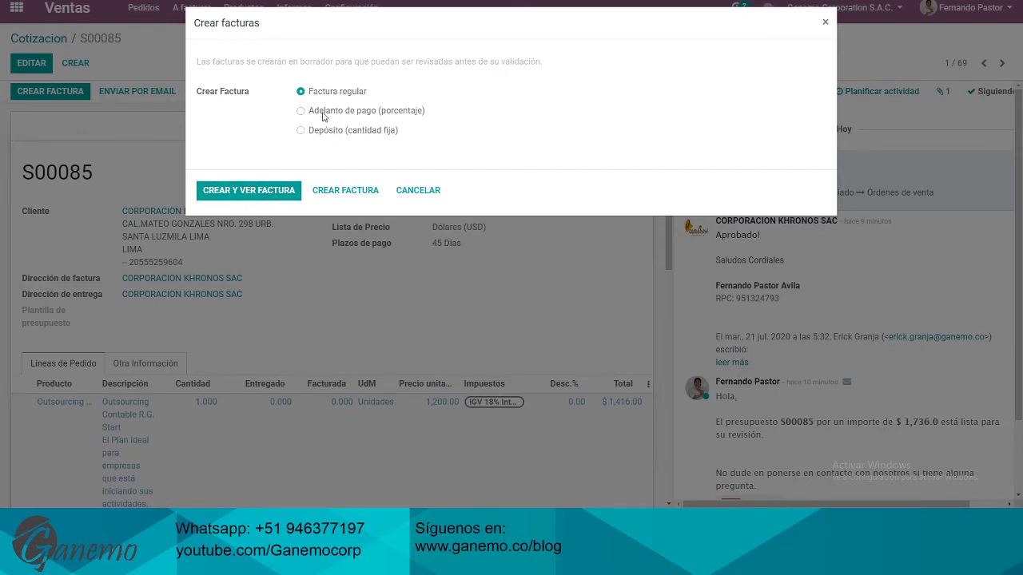
Cancel the dialog, then create a Factura regular invoice and view it
left_click(418, 190)
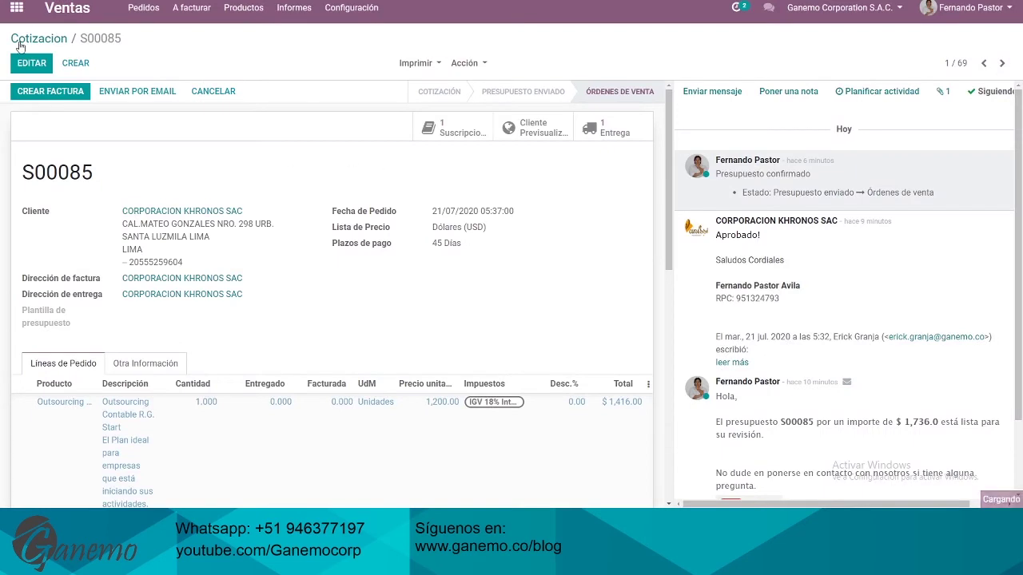
left_click(56, 92)
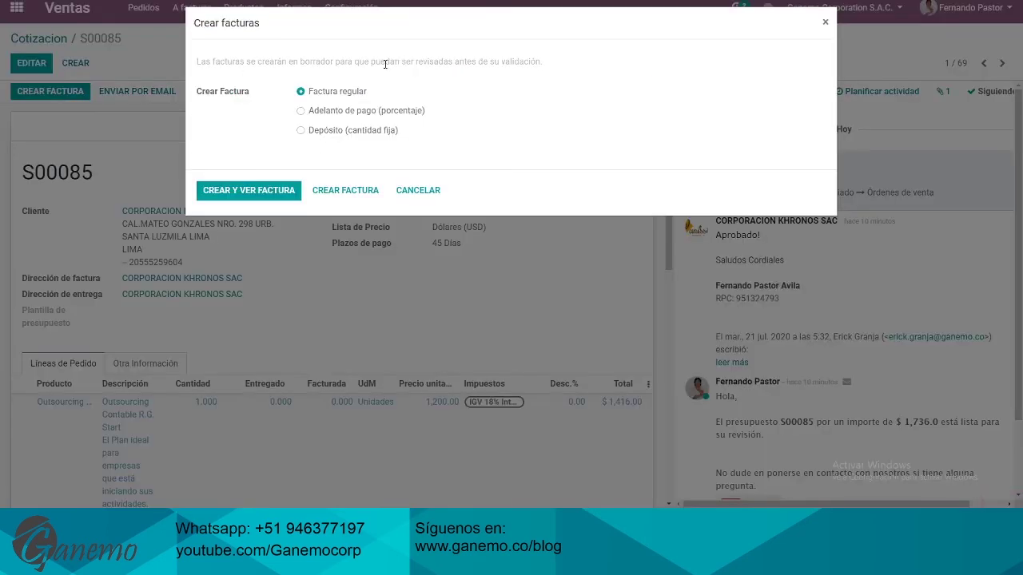
left_click(250, 196)
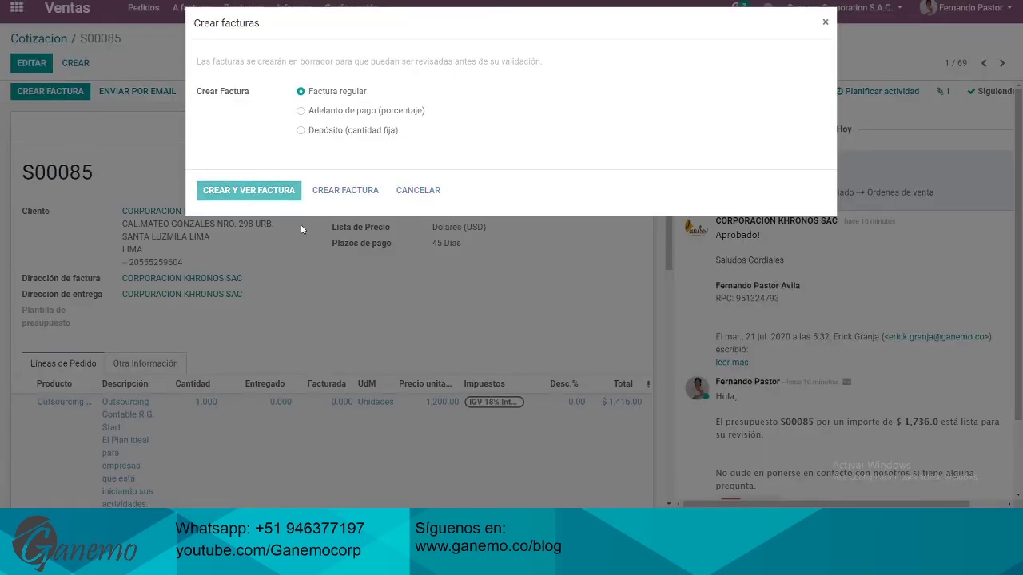
Review draft invoice 17107 for CORPORACION KHRONOS SAC in USD with 45 Días terms
scroll(324, 174, "down", 3)
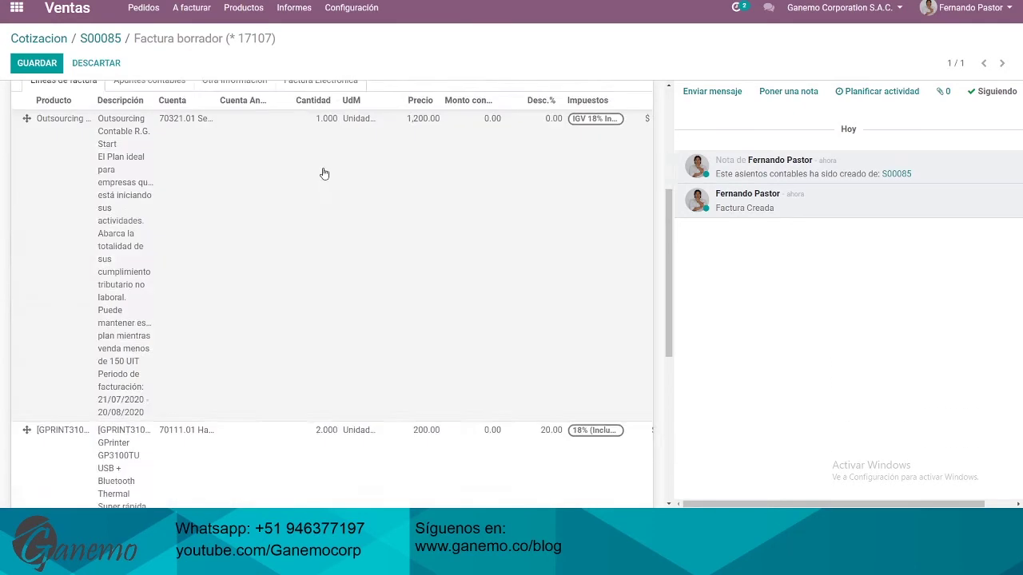
scroll(324, 173, "down", 2)
scroll(343, 376, "up", 10)
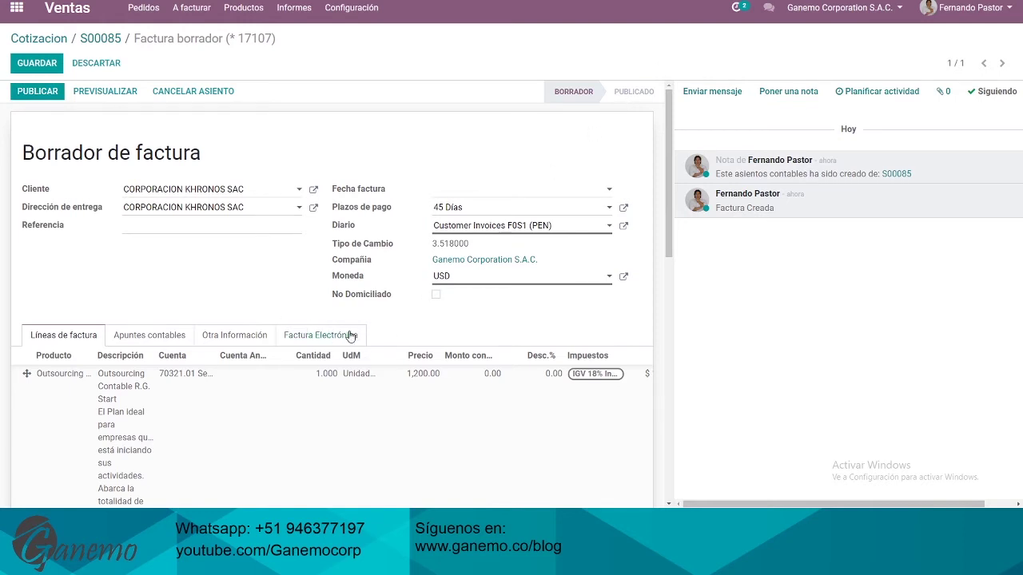
scroll(291, 301, "down", 8)
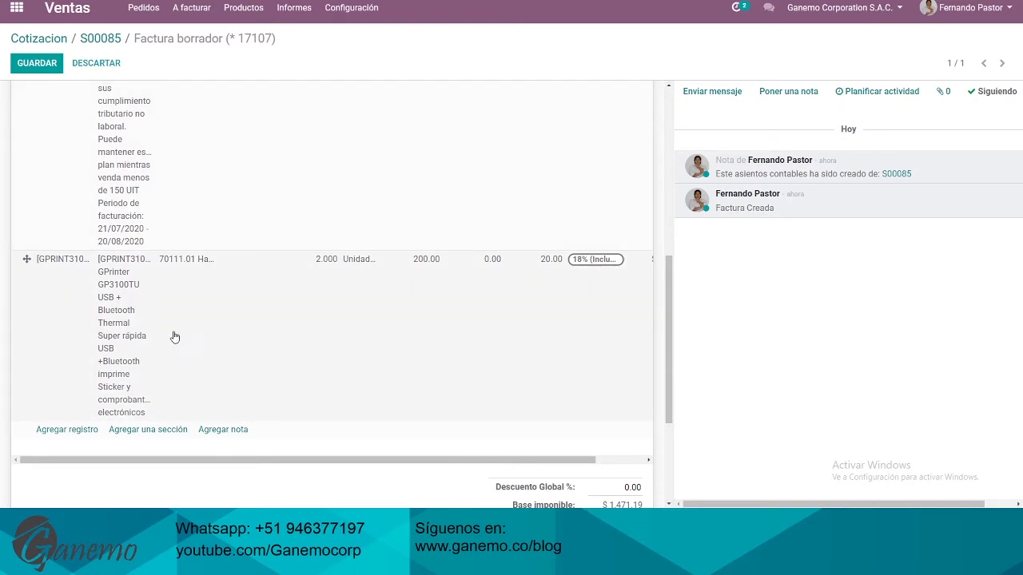
scroll(171, 335, "up", 3)
scroll(189, 334, "up", 1)
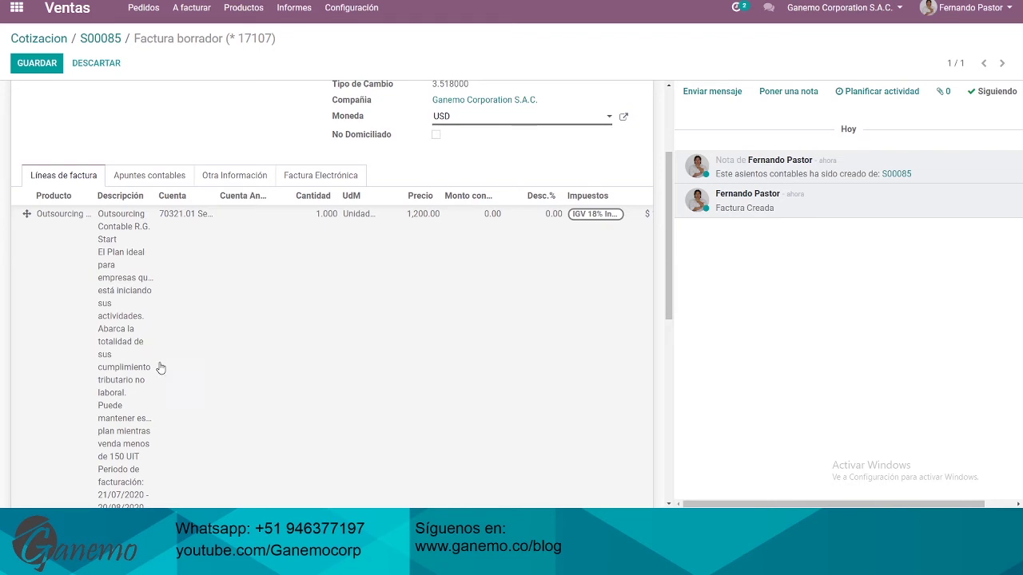
scroll(164, 339, "up", 4)
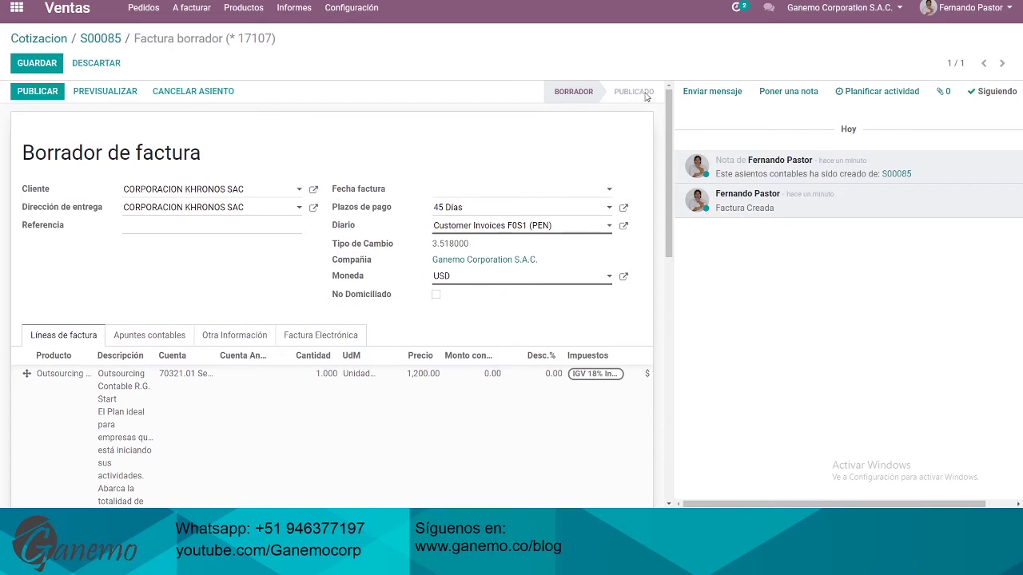
Return to S00085 and review its 45 Días terms and the Outsourcing line invoiced at 1.000
left_click(102, 39)
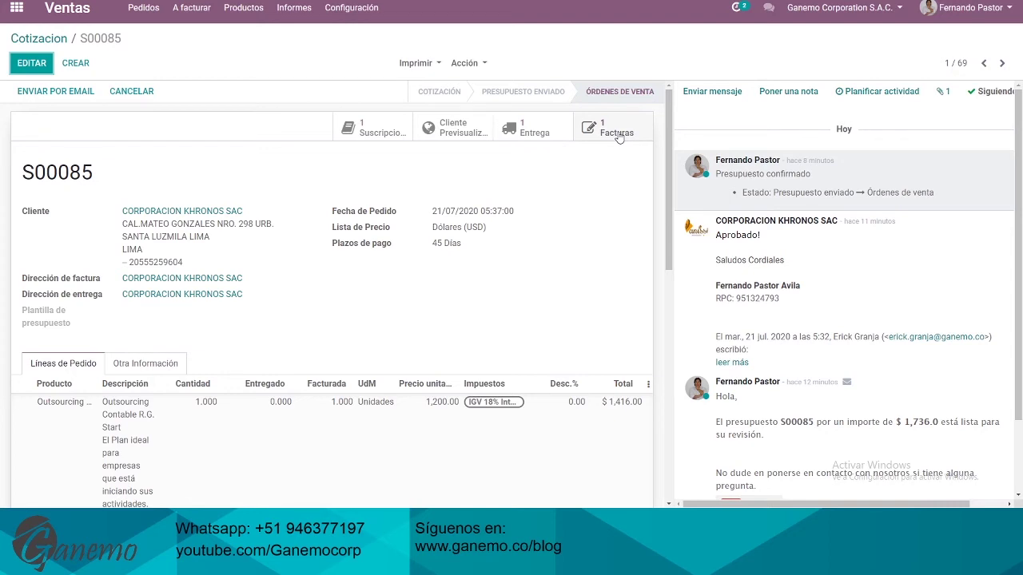
left_click_drag(340, 244, 468, 251)
left_click(469, 252)
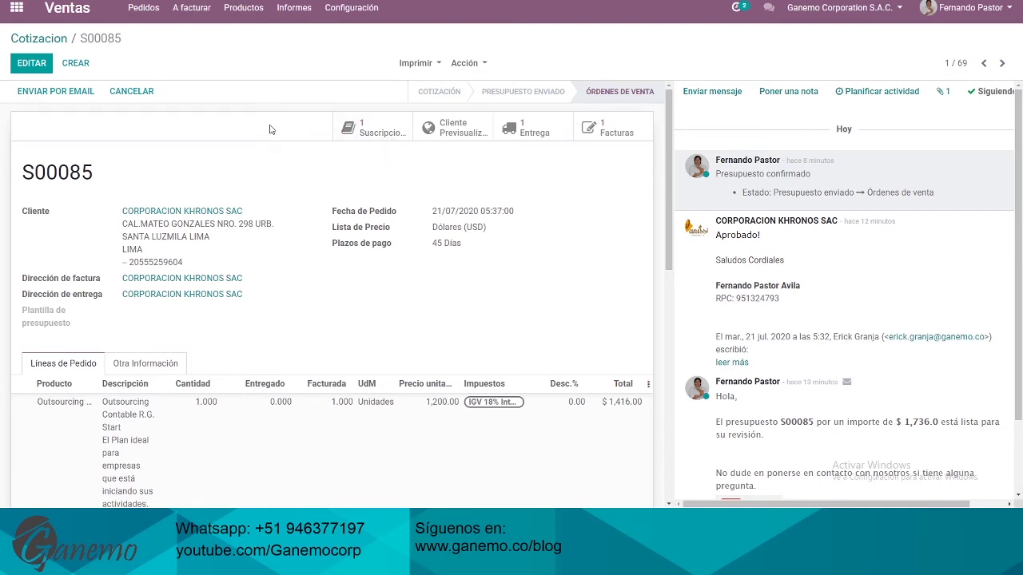
scroll(362, 232, "down", 5)
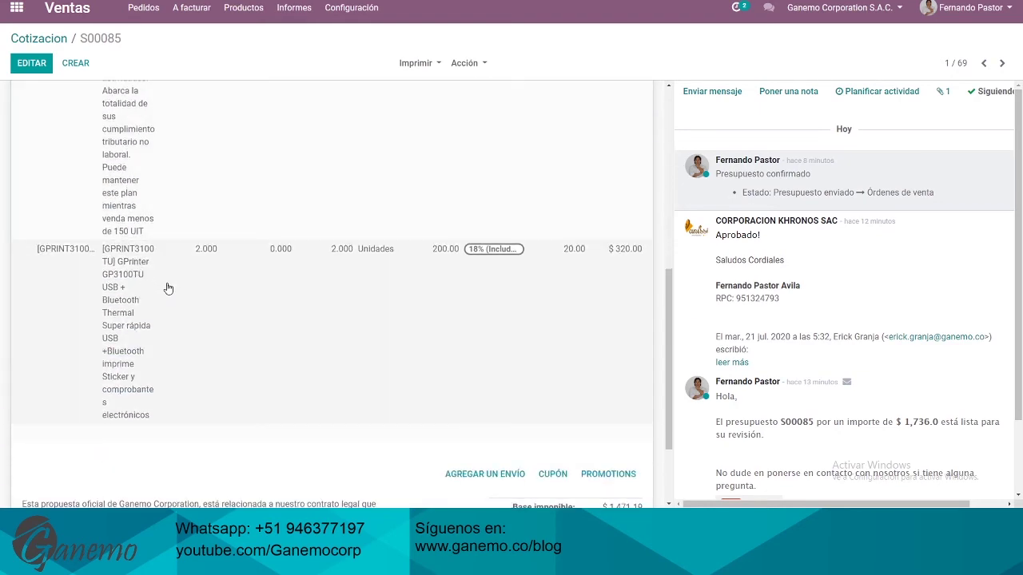
scroll(441, 331, "up", 5)
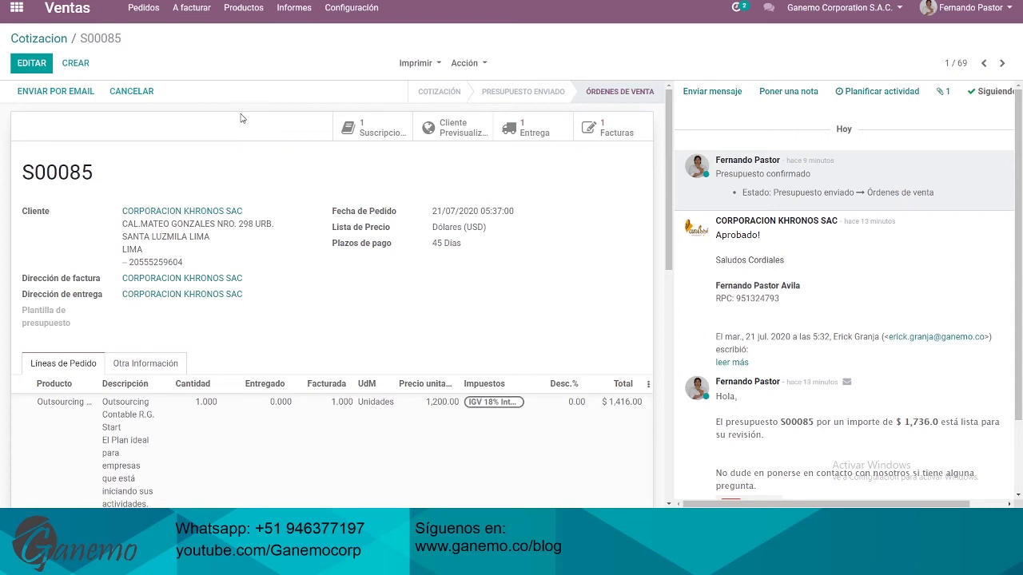
scroll(334, 155, "down", 3)
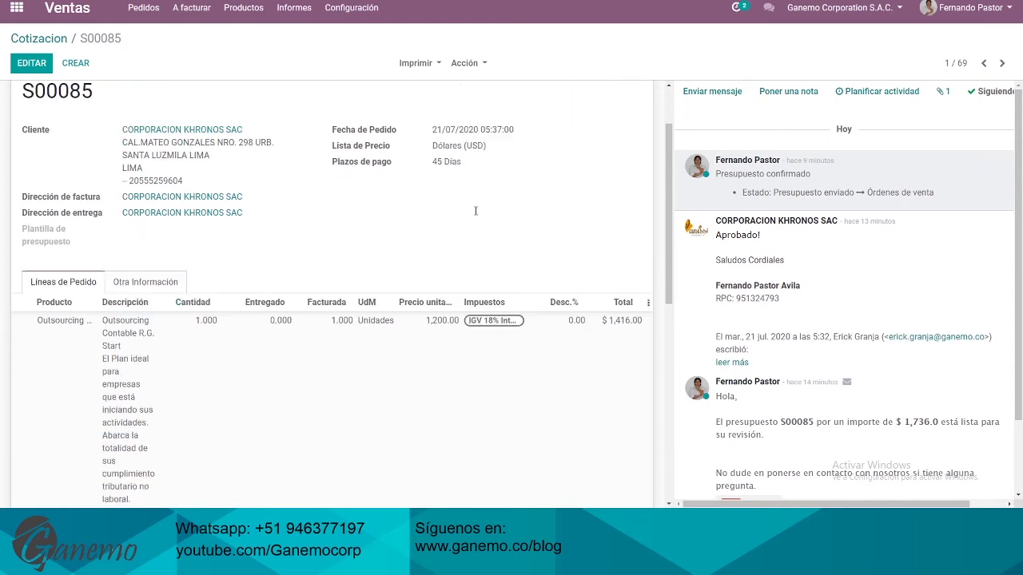
scroll(304, 216, "up", 2)
scroll(279, 279, "down", 3)
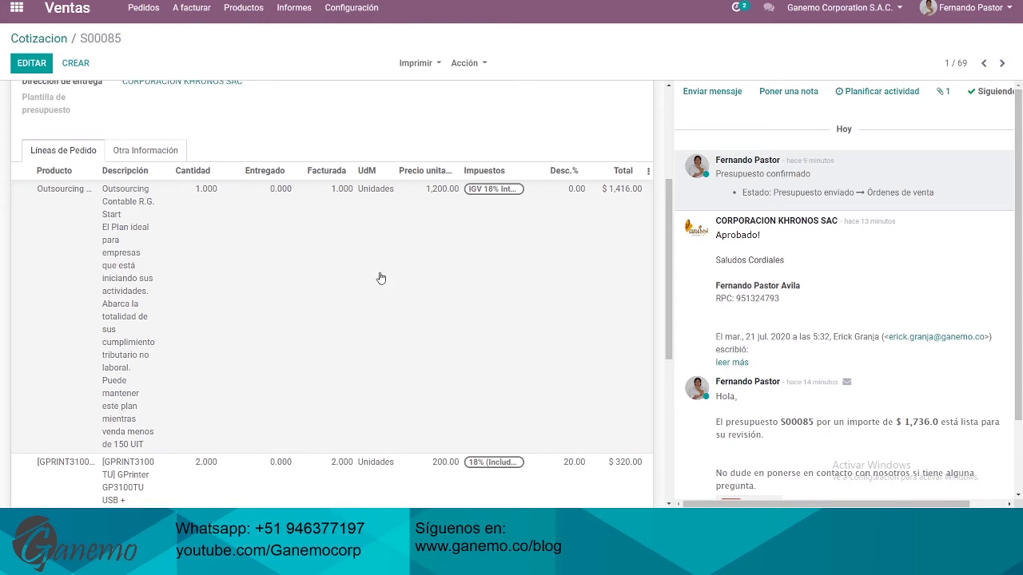
scroll(396, 290, "up", 3)
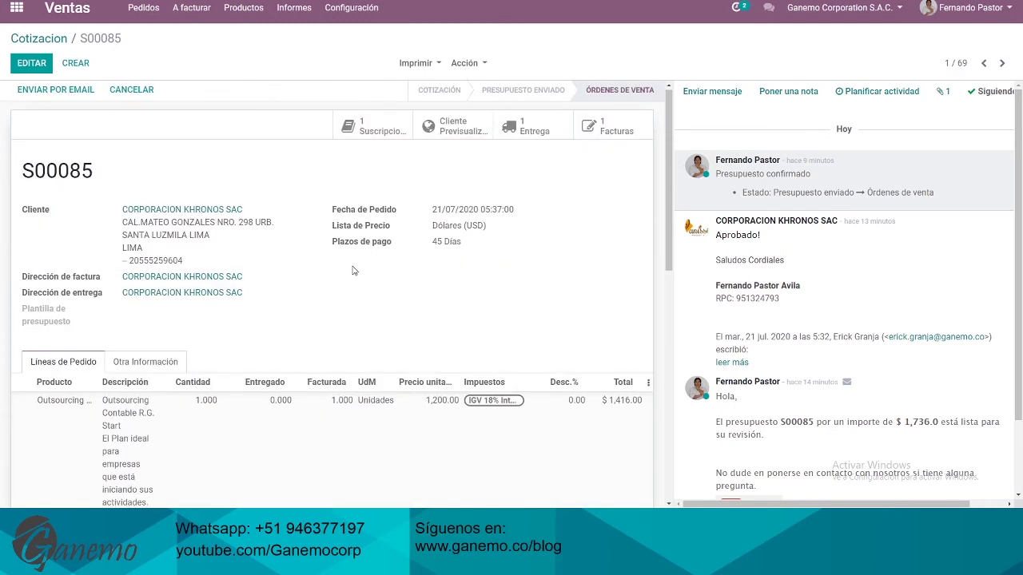
scroll(221, 292, "down", 3)
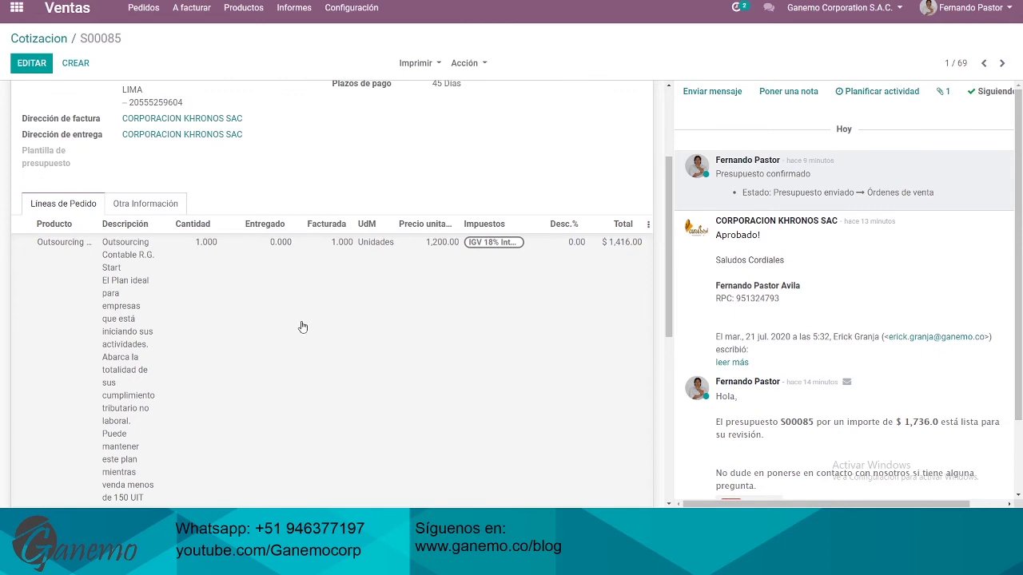
scroll(313, 322, "up", 1)
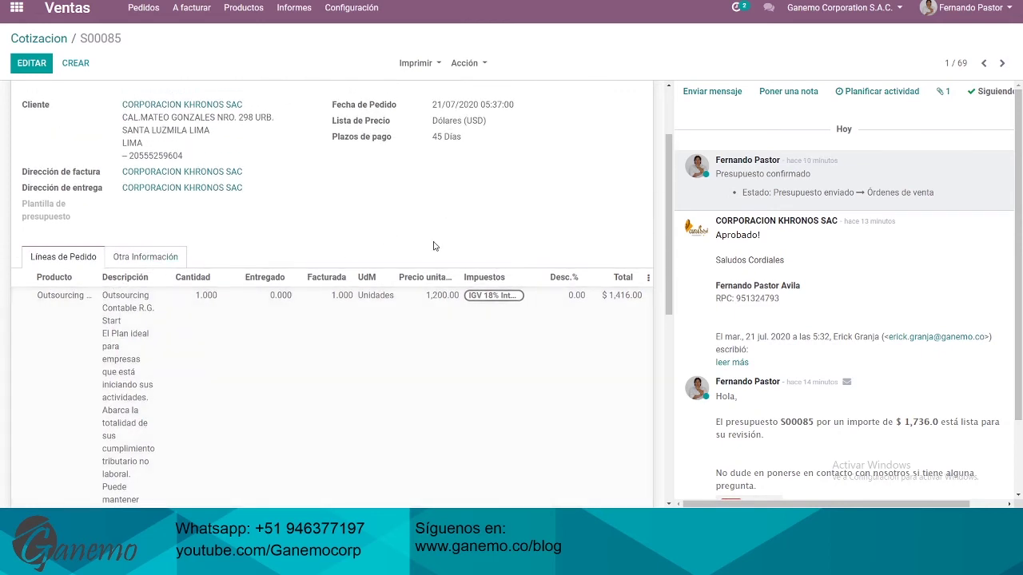
scroll(432, 241, "up", 2)
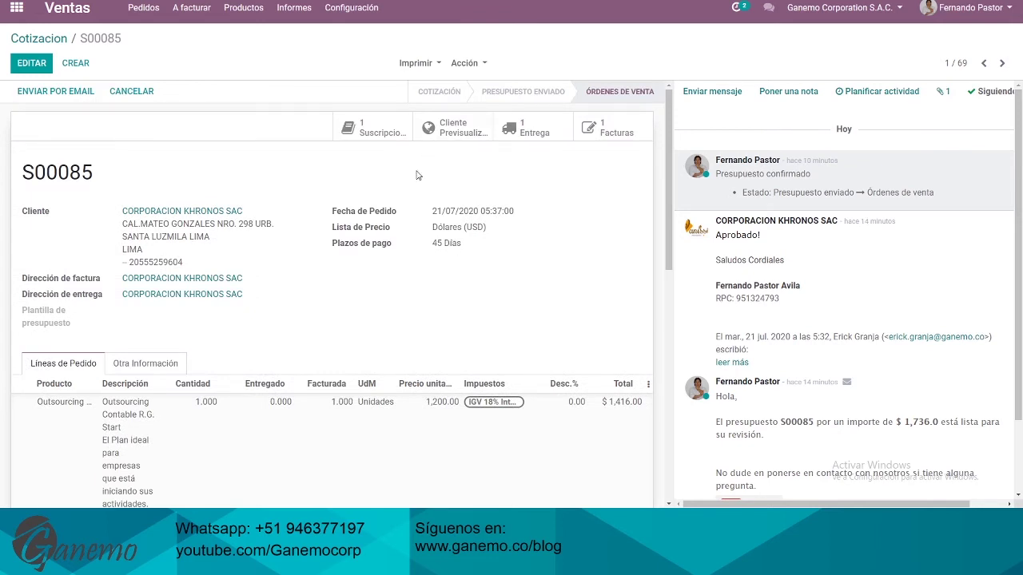
Bring up the Pedidos menu choices in the top bar
left_click(144, 8)
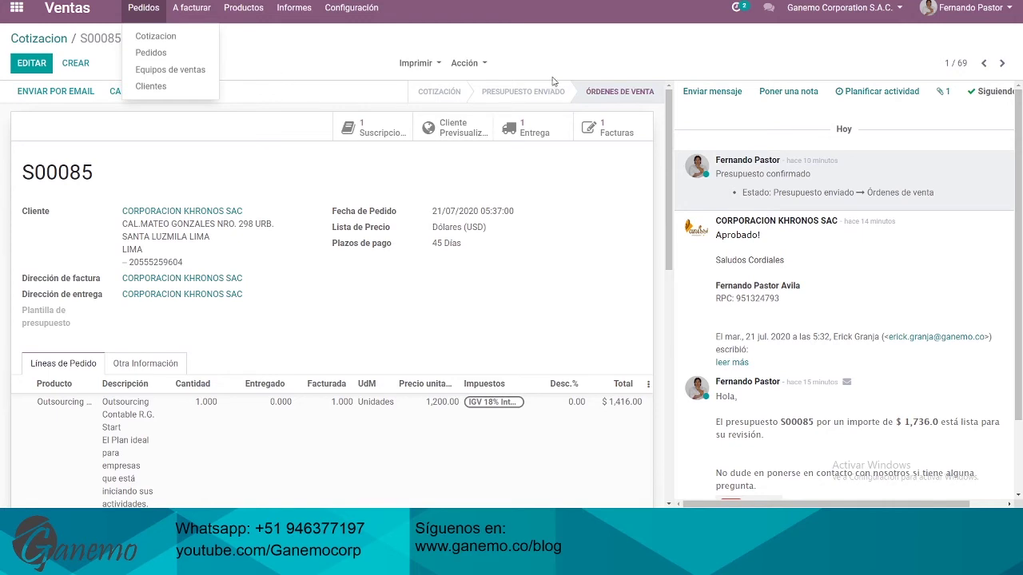
left_click(501, 97)
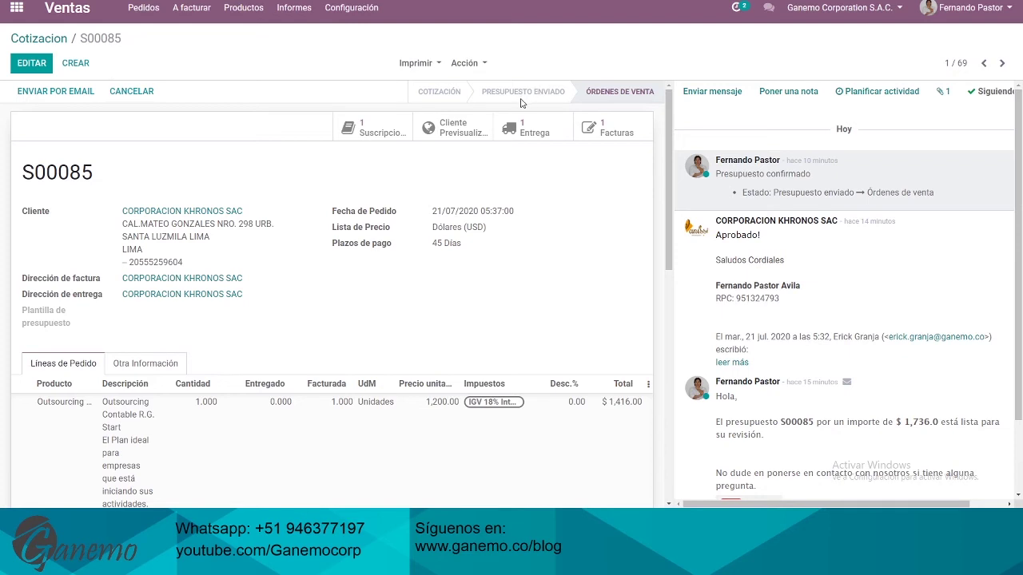
left_click(149, 14)
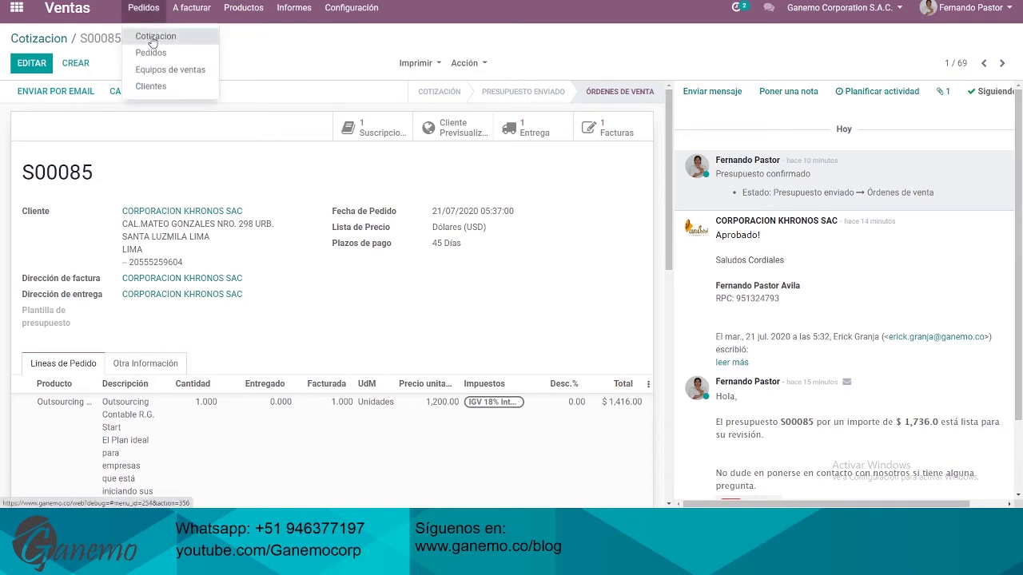
Clear the Cotización and 'Mis presupuestos' filters so all 69 quotations list, S00085 first
left_click(156, 34)
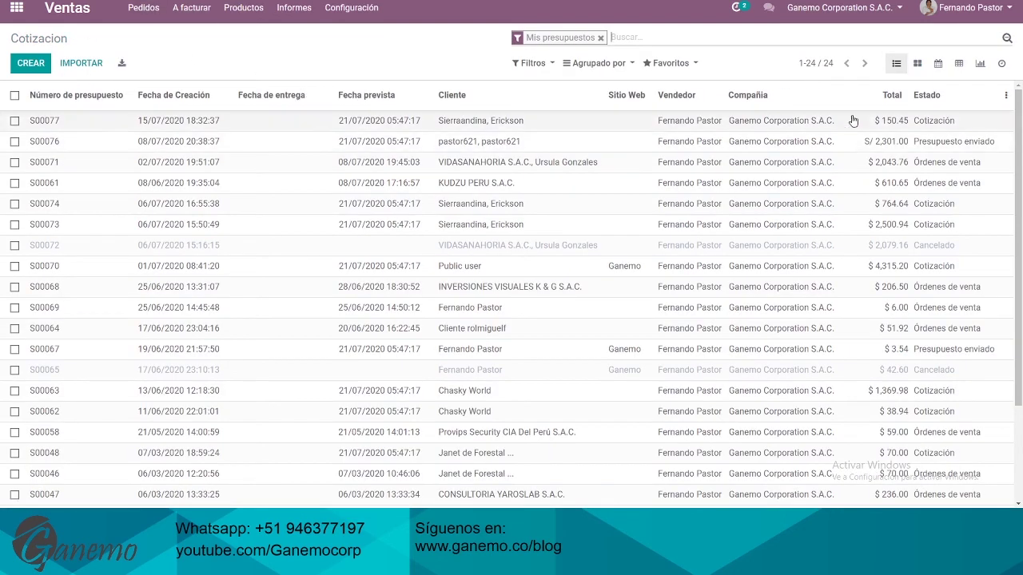
scroll(935, 140, "down", 3)
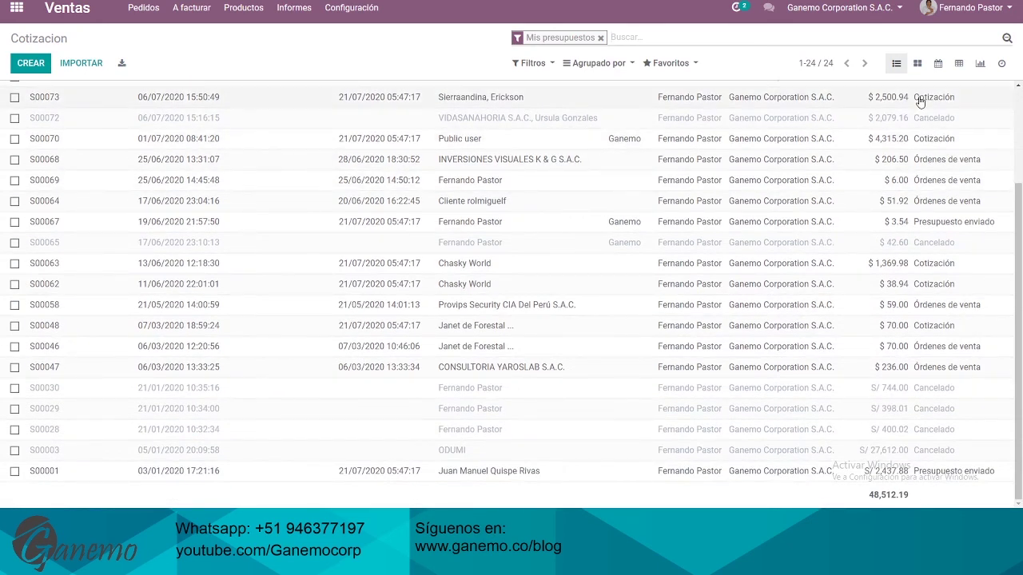
scroll(904, 228, "up", 3)
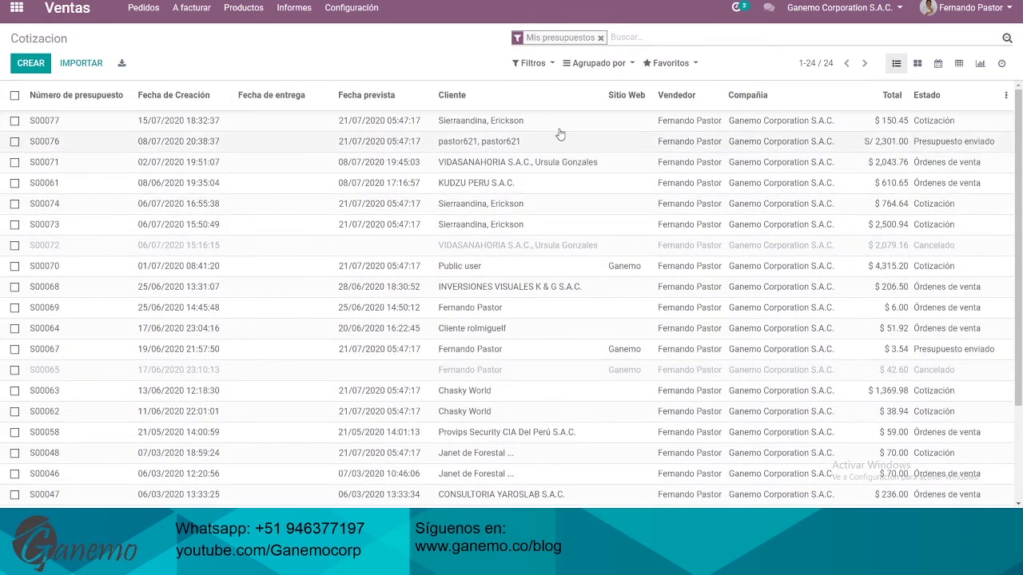
left_click(532, 63)
left_click(541, 110)
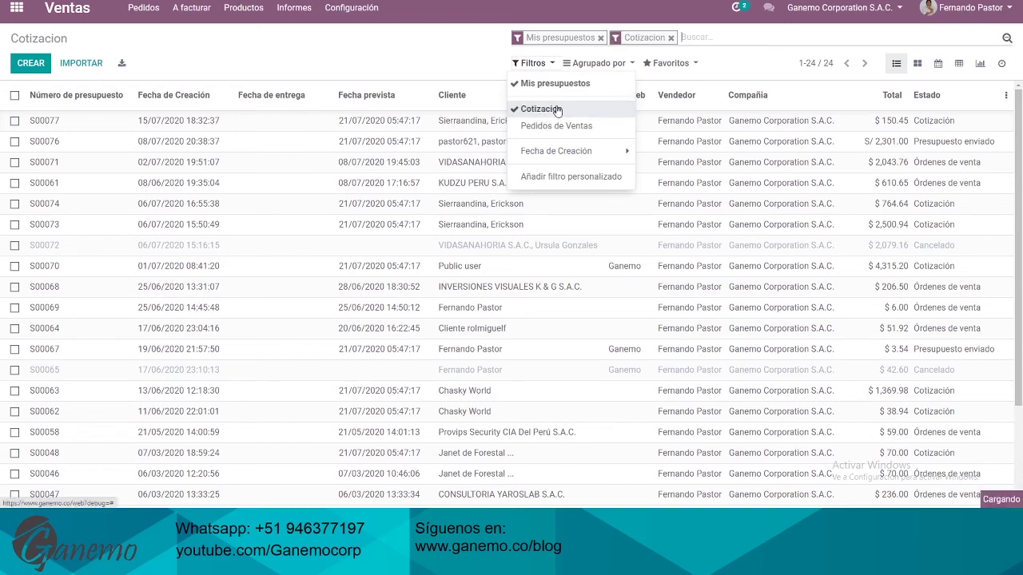
key("BackSpace")
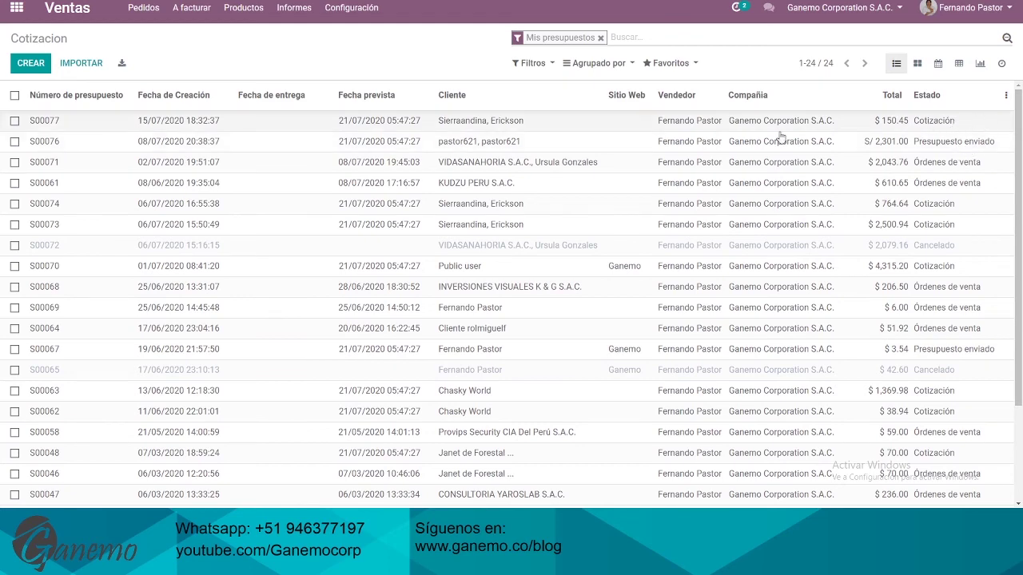
left_click(600, 38)
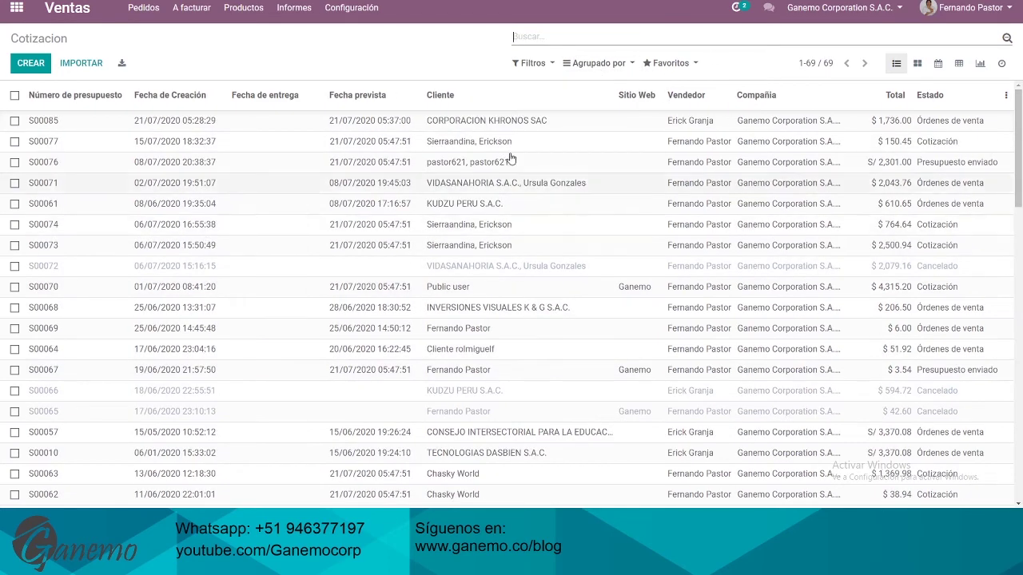
left_click(568, 121)
left_click_drag(758, 173, 856, 267)
left_click(854, 283)
scroll(807, 229, "down", 2)
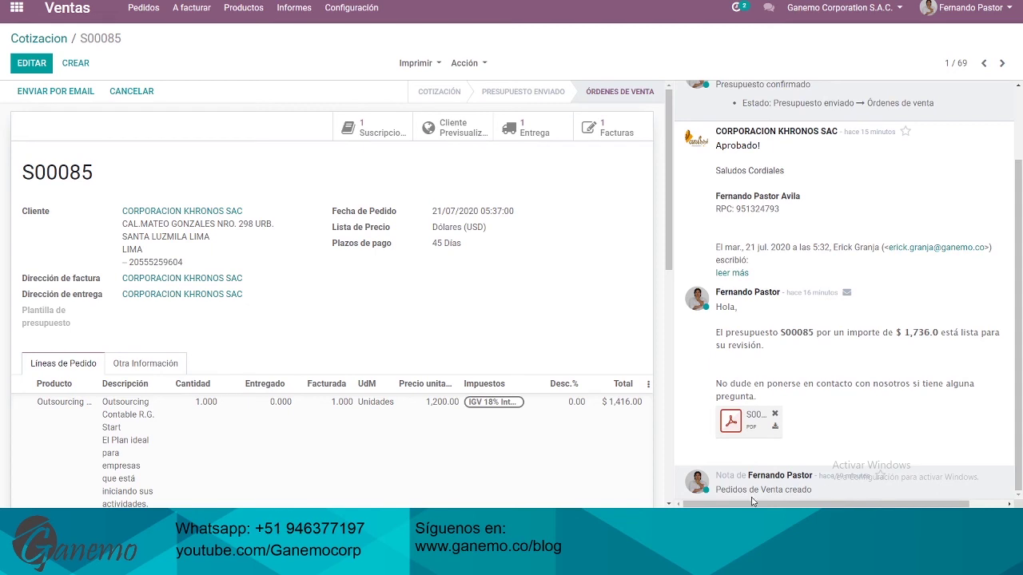
left_click_drag(805, 489, 769, 475)
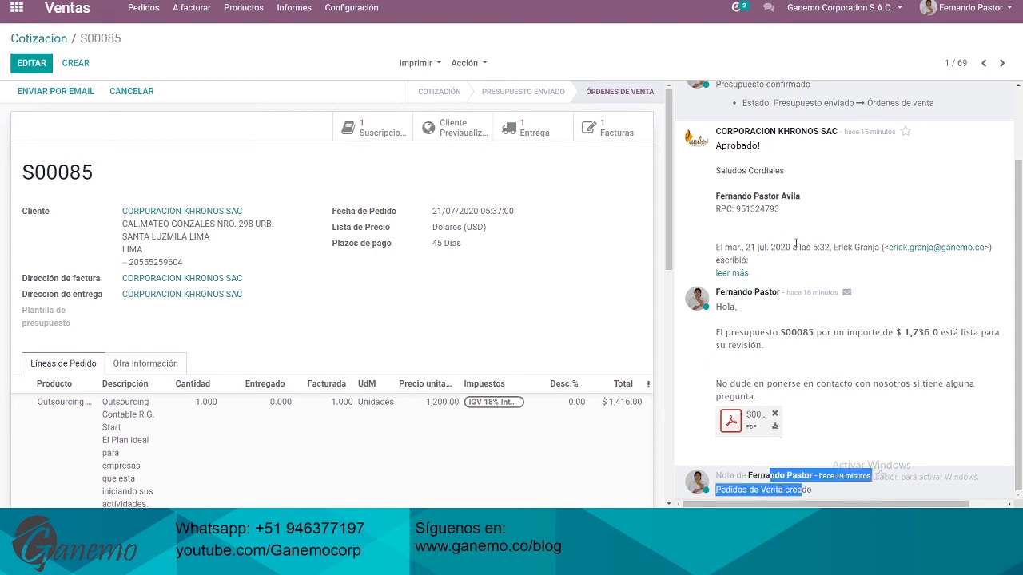
scroll(819, 231, "up", 2)
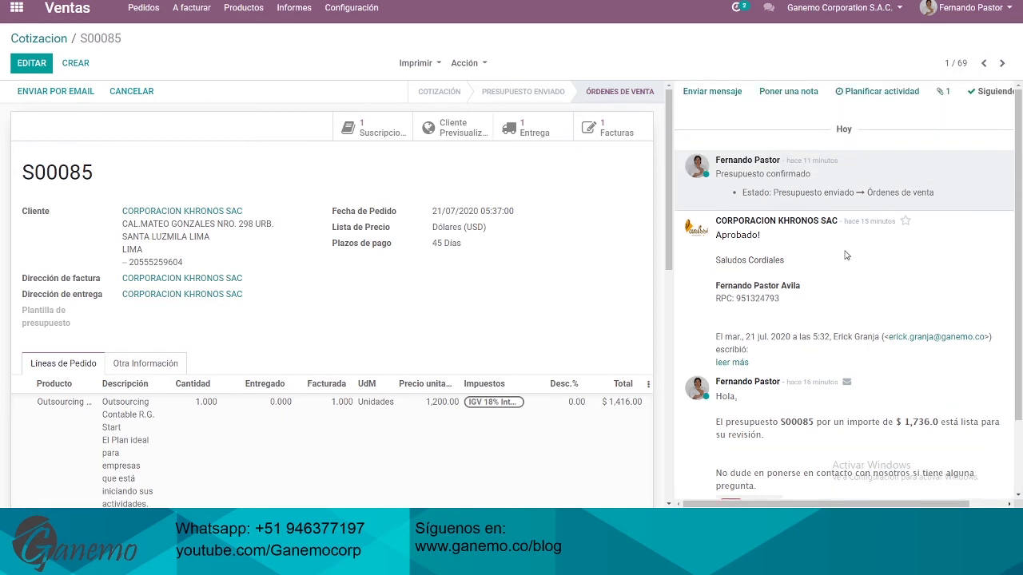
left_click_drag(728, 237, 785, 248)
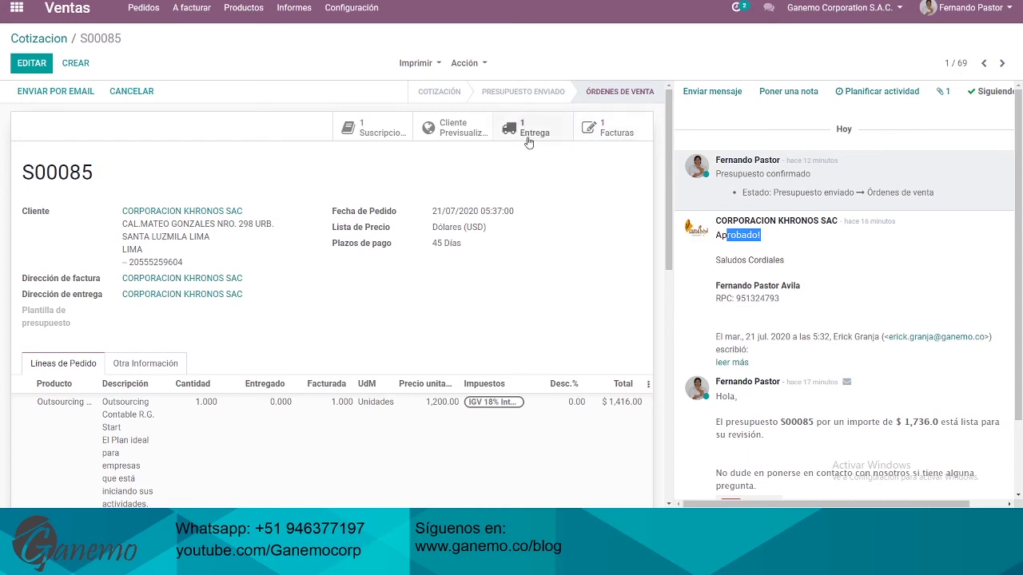
scroll(491, 211, "down", 10)
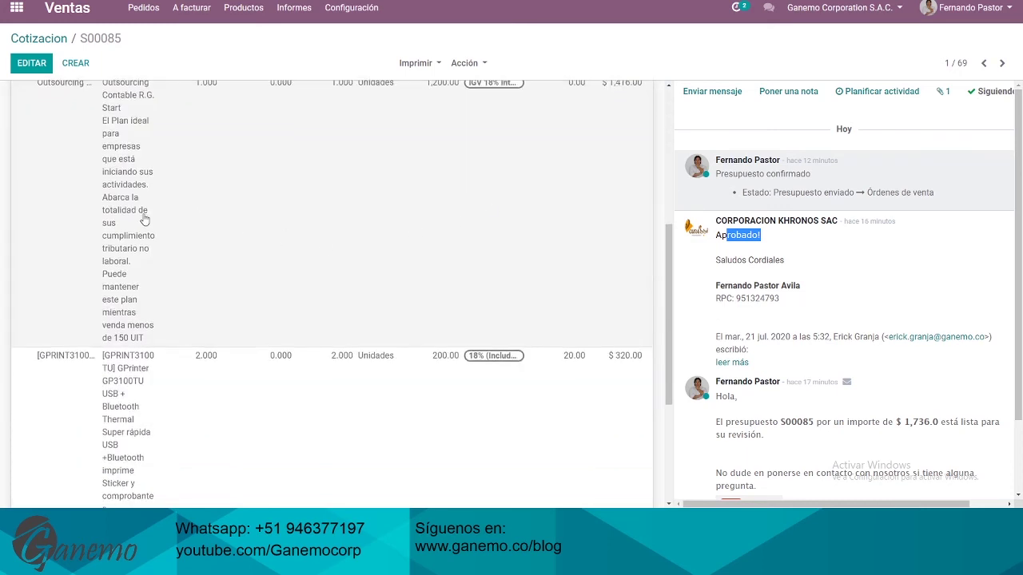
scroll(334, 264, "up", 10)
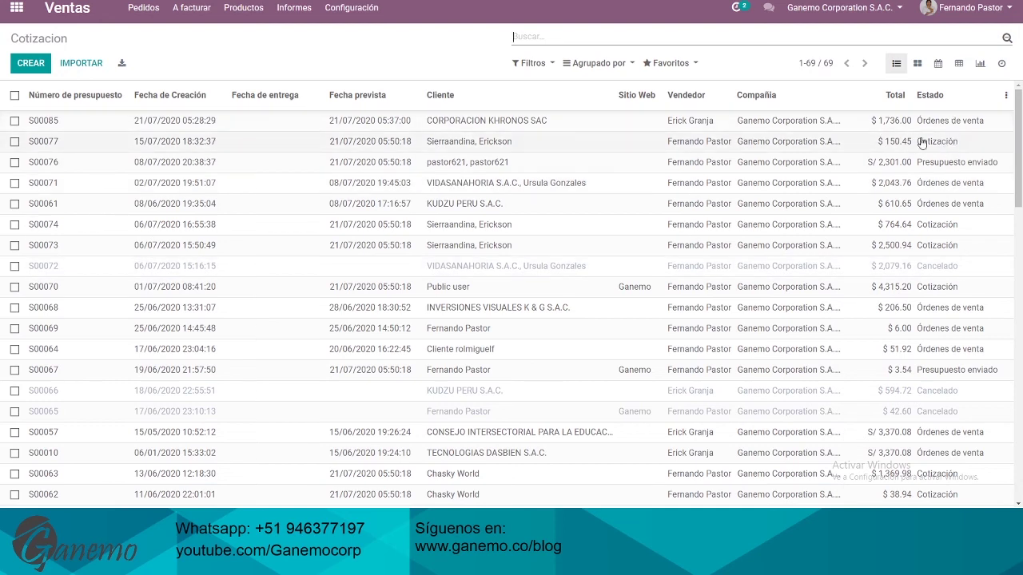
Show Pedidos > Pedidos and review the 38 orders, with S00085 marked Facturado at $1,736.00
left_click(146, 16)
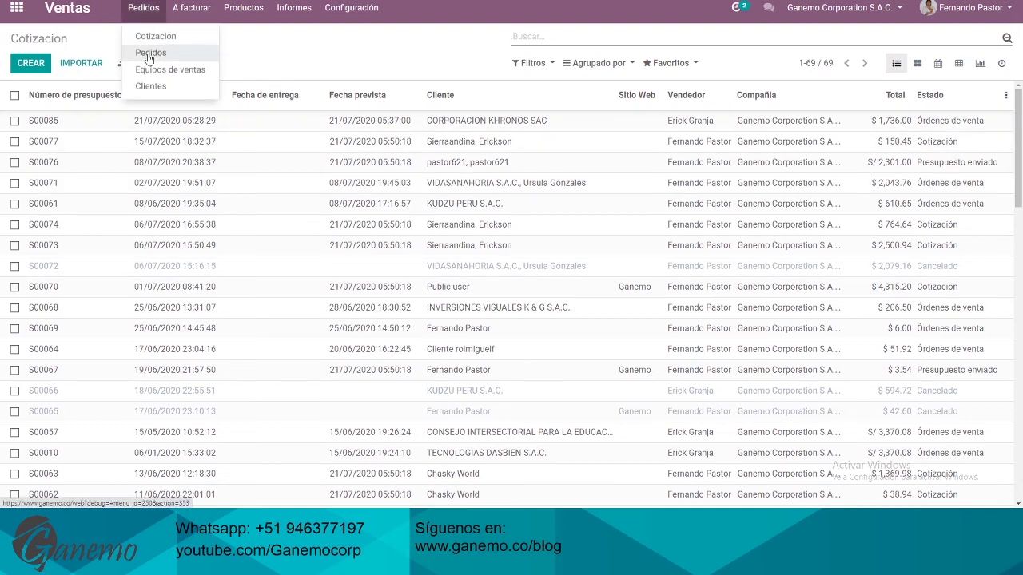
left_click(165, 54)
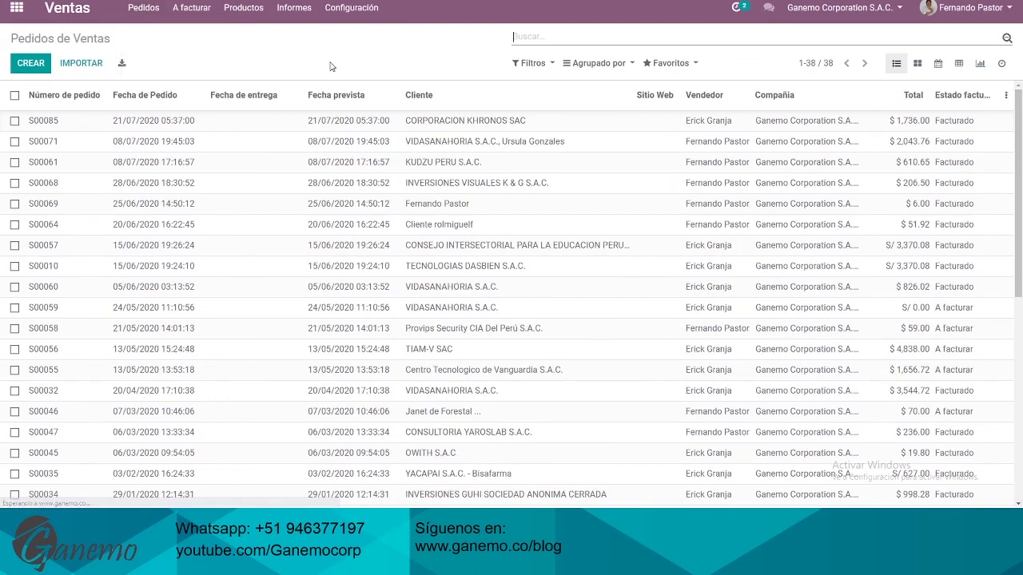
scroll(792, 190, "down", 5)
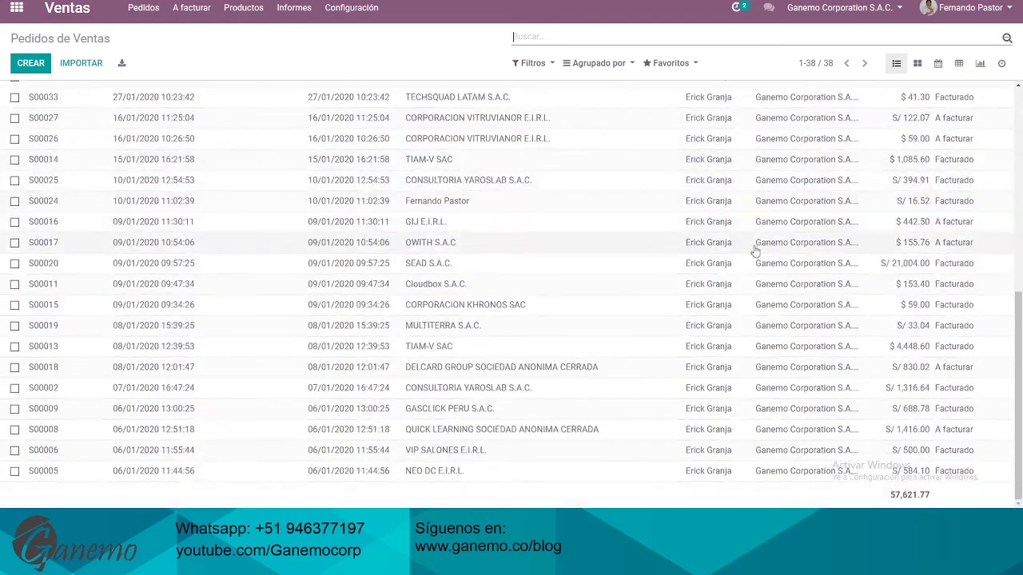
scroll(756, 247, "up", 5)
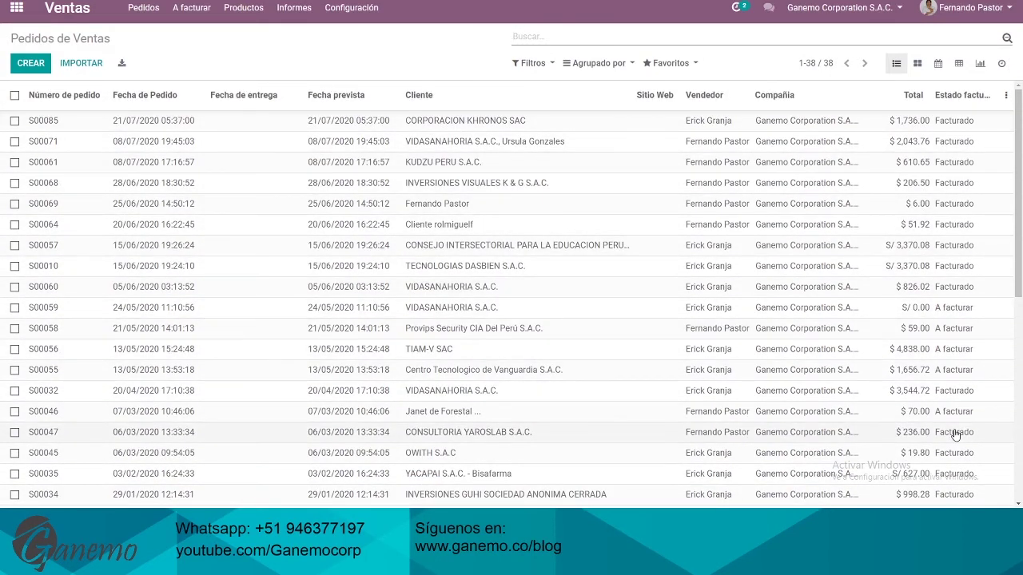
scroll(695, 257, "down", 4)
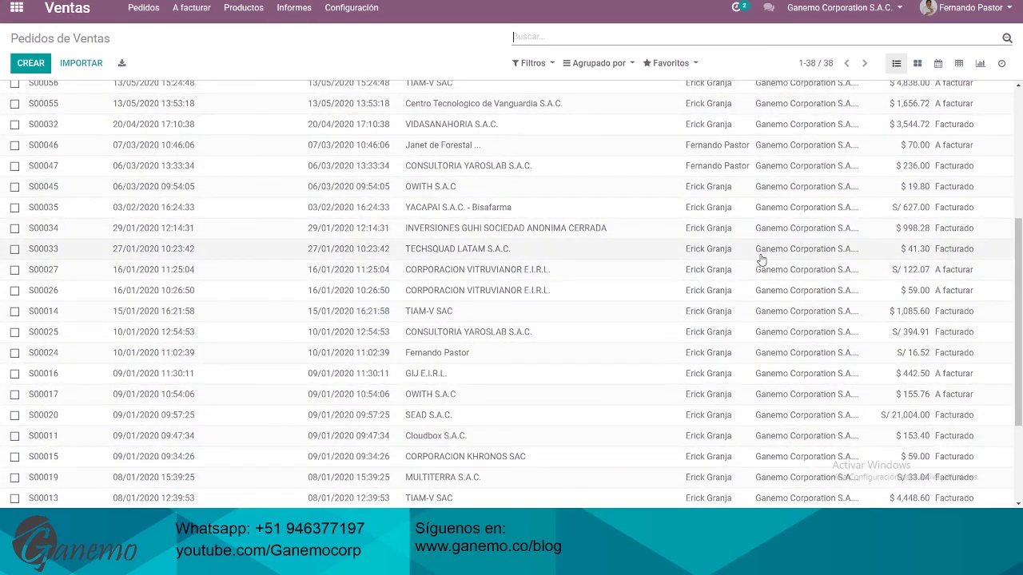
scroll(763, 268, "down", 3)
scroll(411, 265, "up", 7)
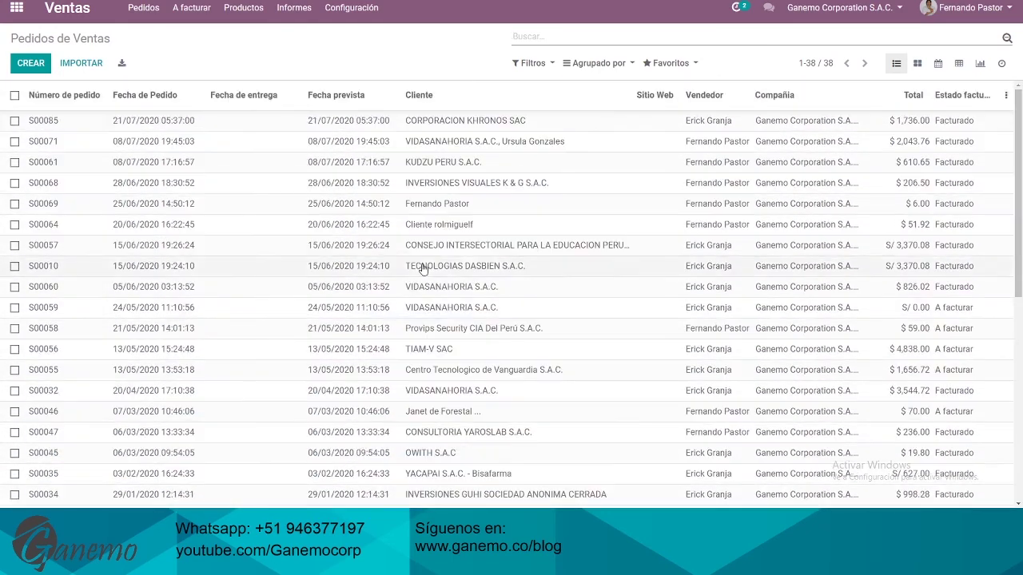
left_click(190, 9)
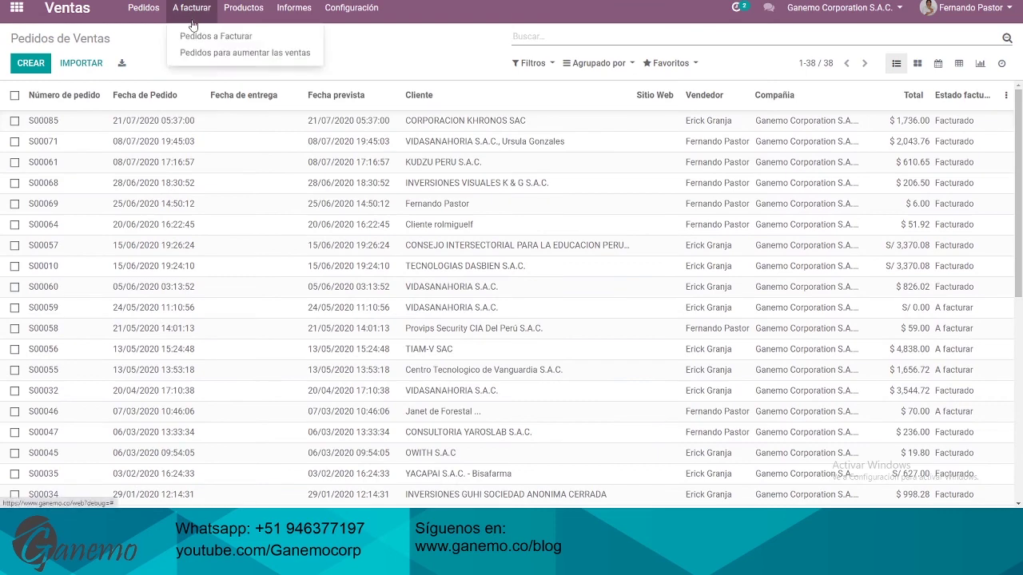
Show A facturar > Pedidos a Facturar and expand then collapse the Dólares (USD) group
left_click(220, 41)
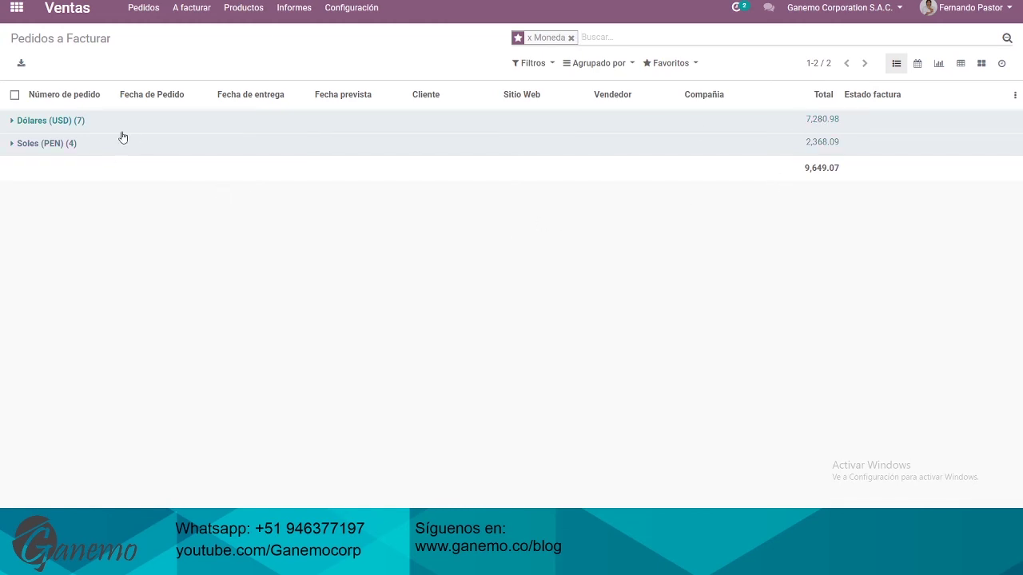
left_click(129, 128)
left_click(810, 128)
left_click(300, 14)
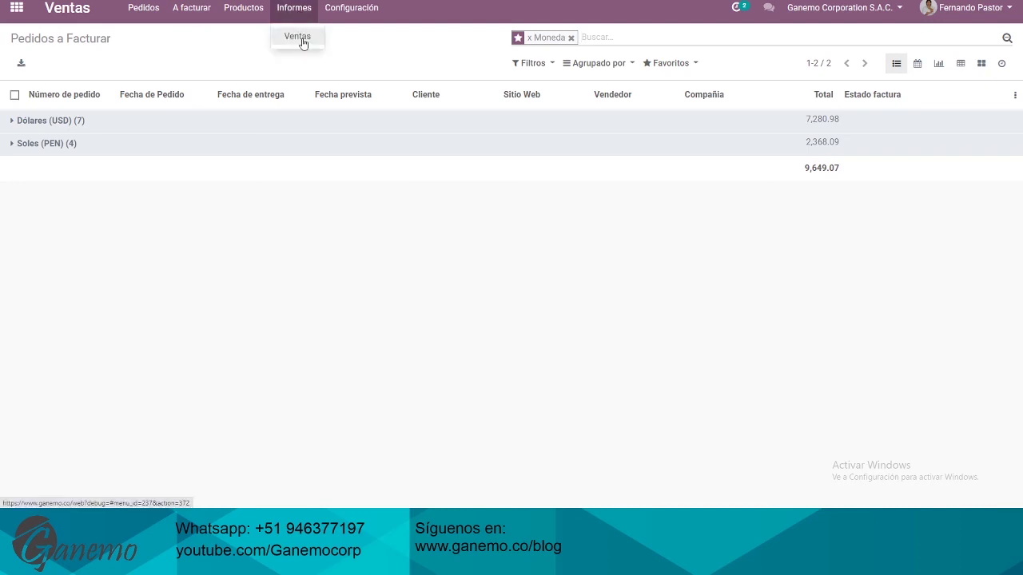
View the Análisis de ventas report, then switch to the Tareas sheet and select row 26
left_click(301, 38)
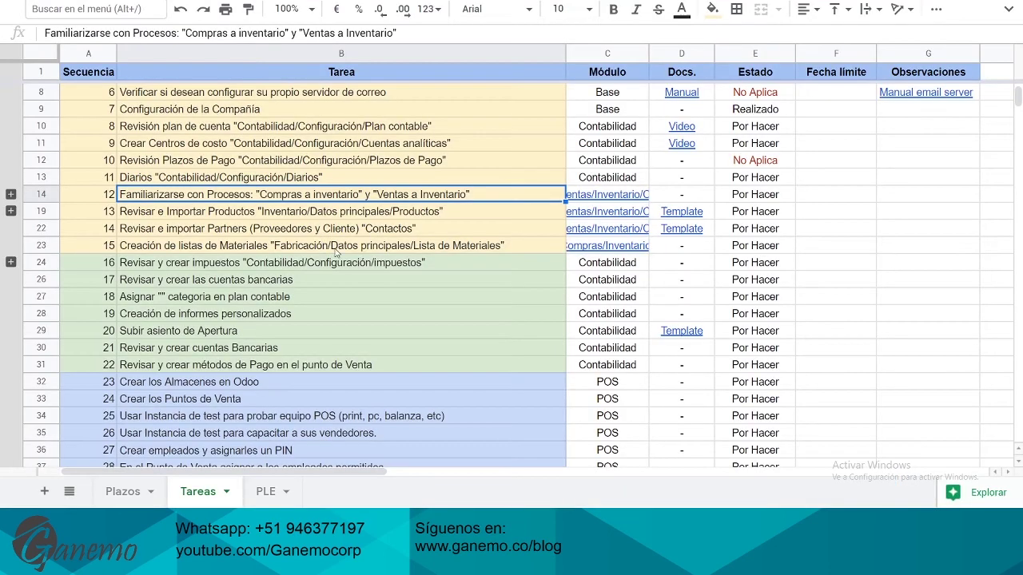
left_click(340, 230)
left_click(360, 282)
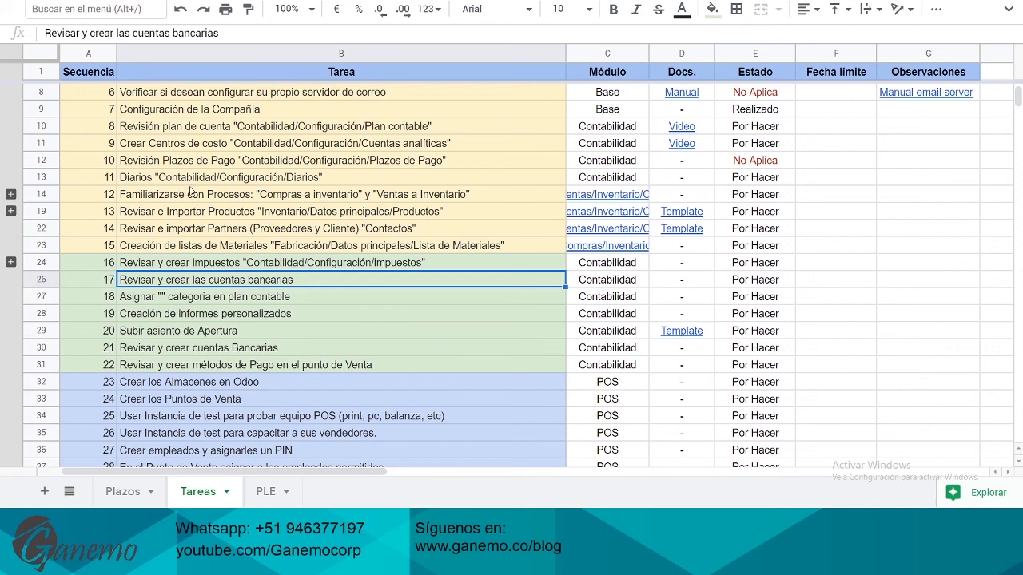
Select task 12 and expand its grouped subtasks in rows 15–18
left_click(322, 198)
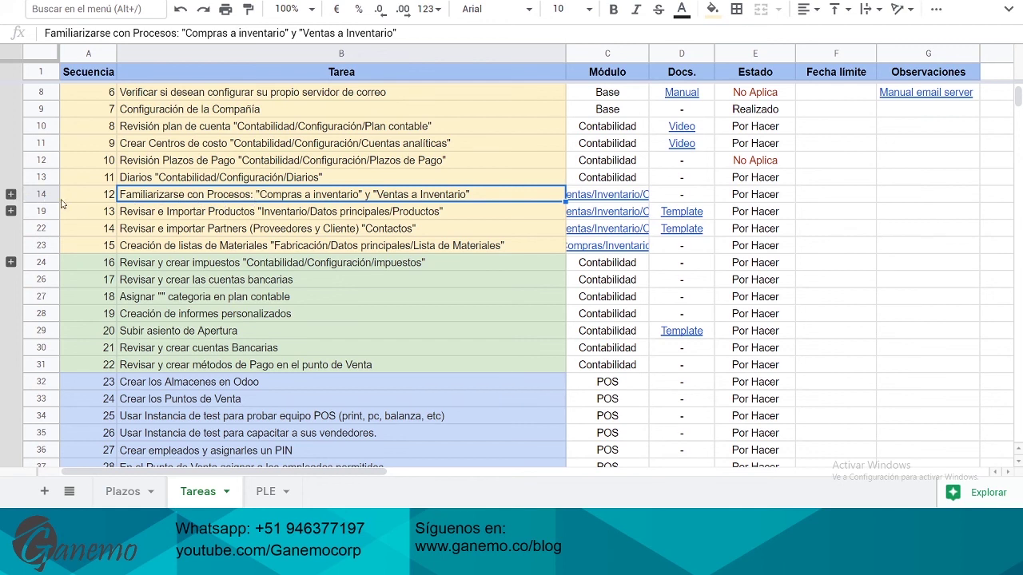
left_click(10, 194)
left_click(138, 219)
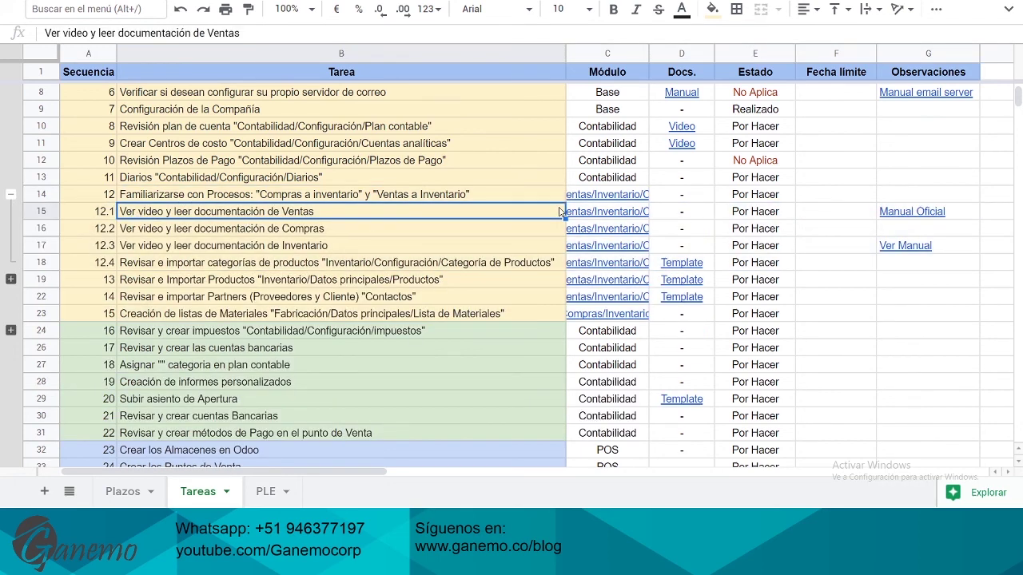
Inspect subtask 12.1's module links, deadline, status and description cells without editing
double_click(622, 211)
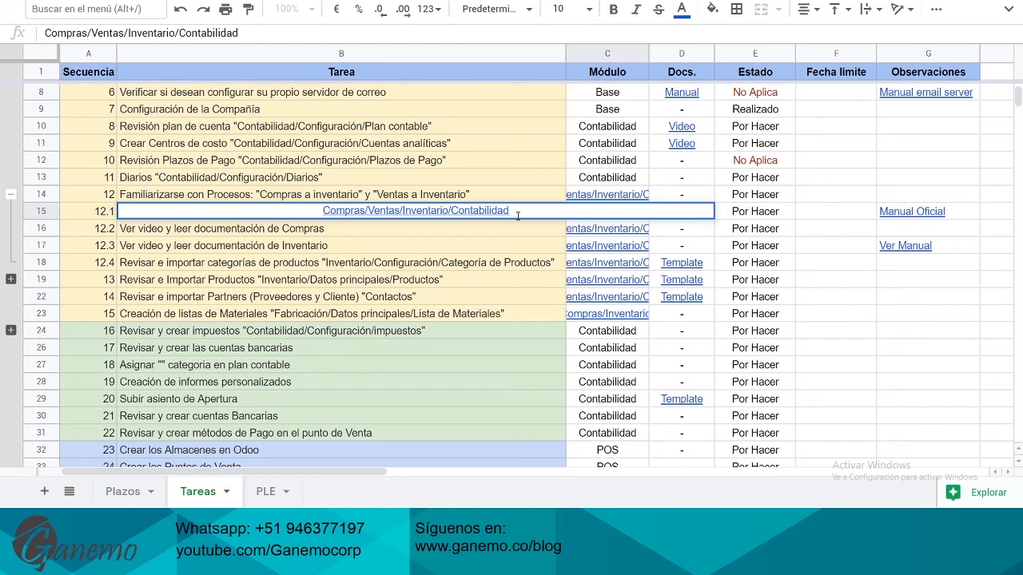
left_click_drag(458, 210, 512, 211)
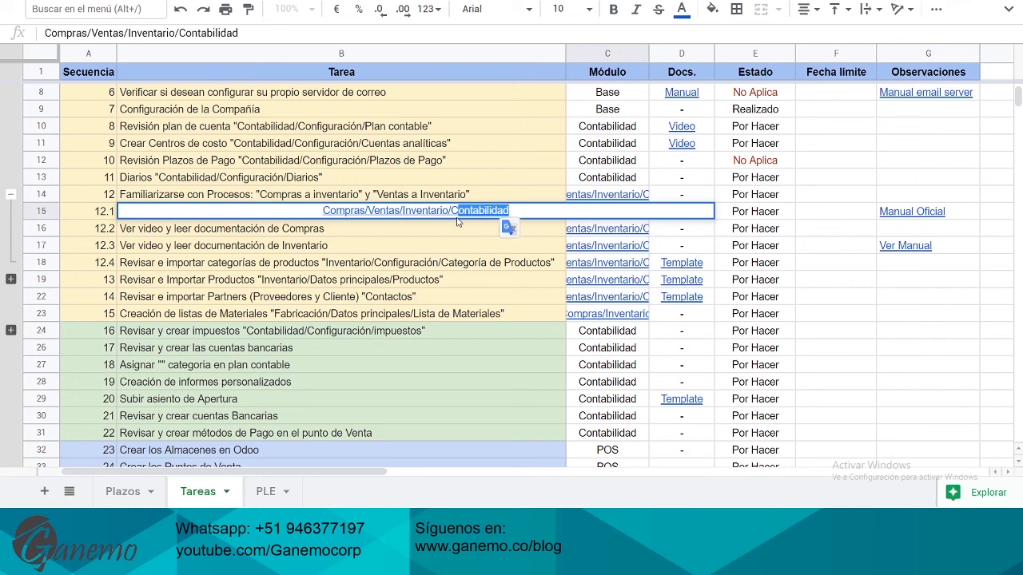
key("Escape")
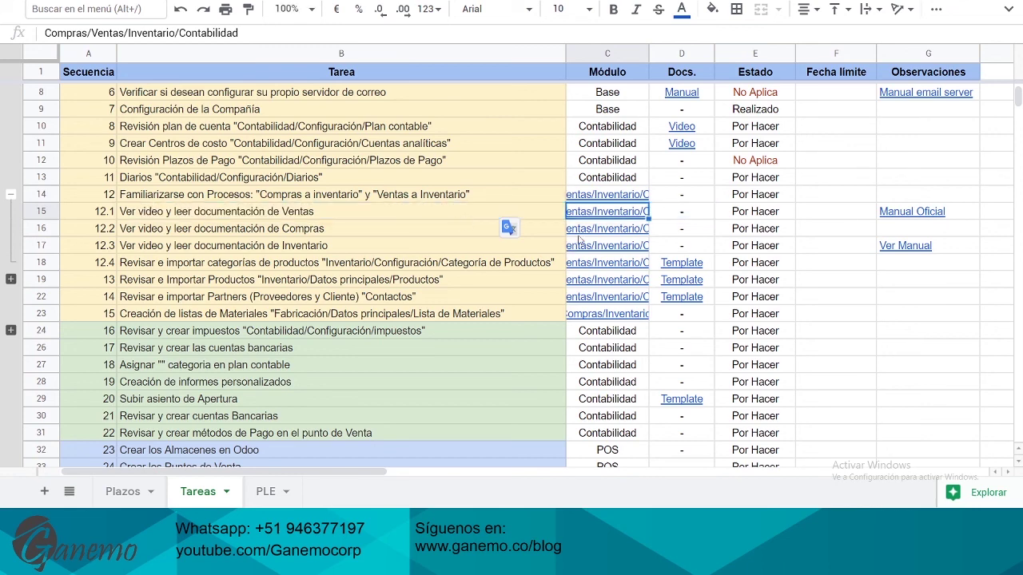
left_click(831, 211)
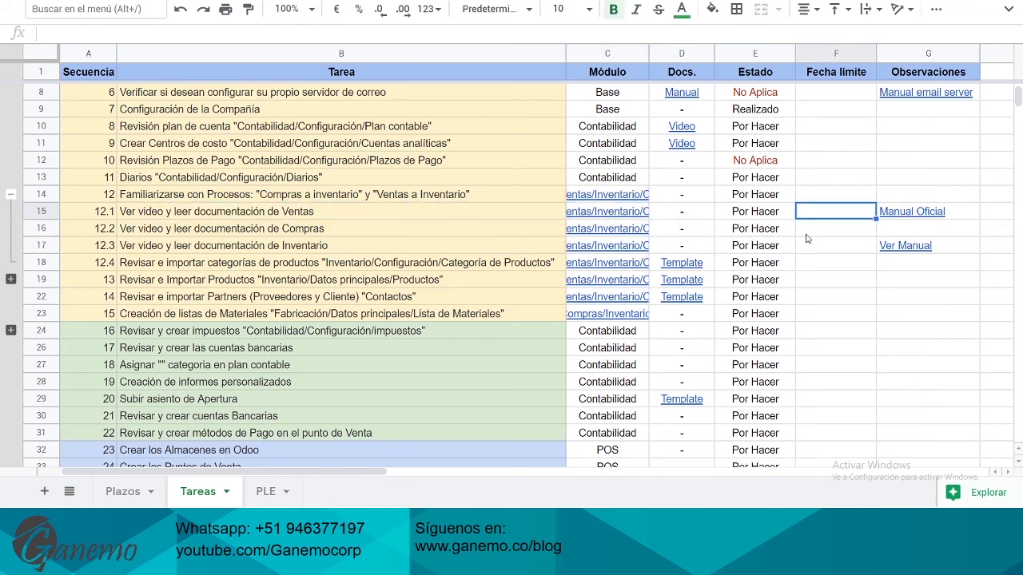
left_click(752, 214)
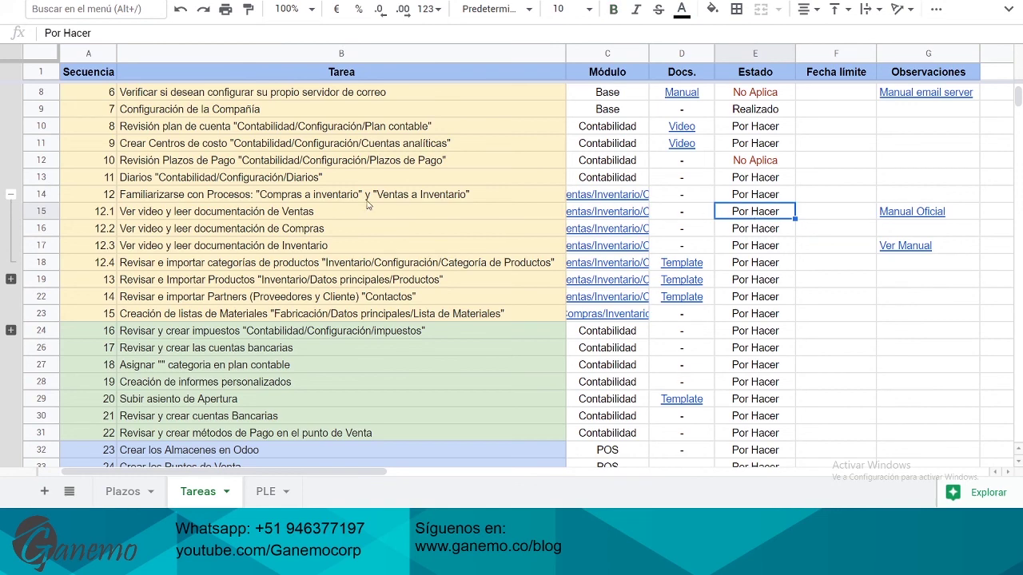
left_click(288, 216)
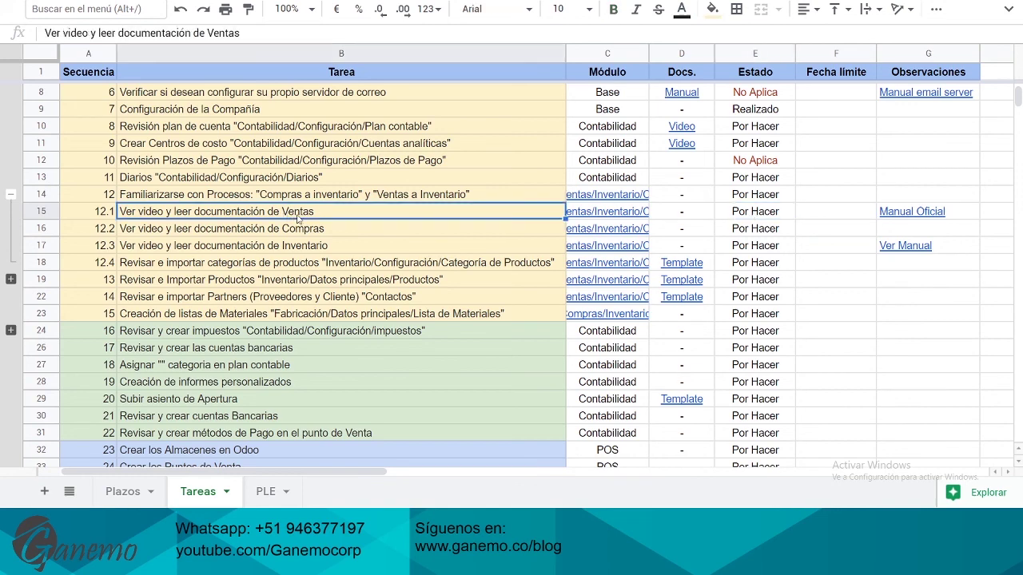
left_click(747, 218)
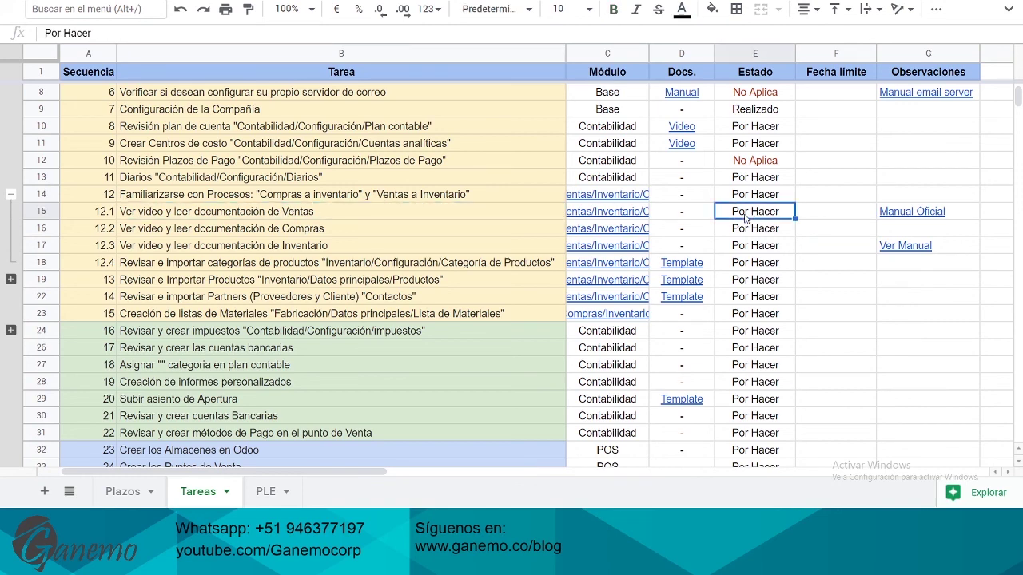